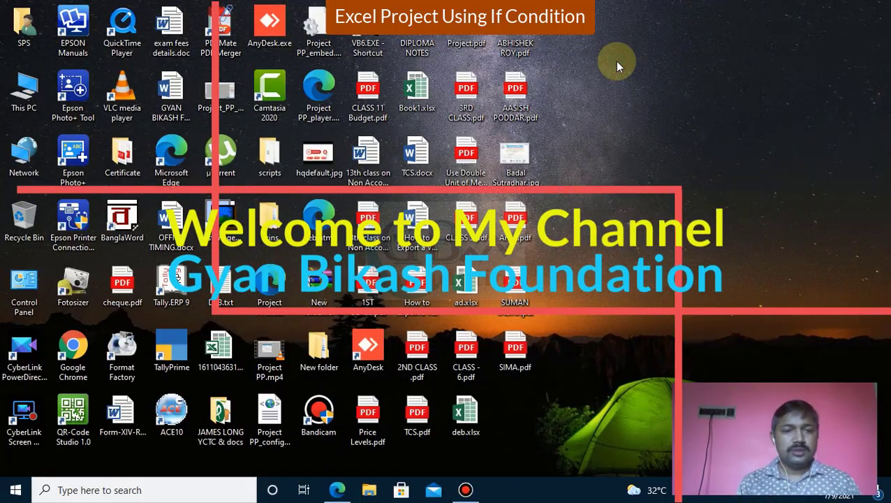
Restore the Project.pdf window in Edge to show the sales table and its rules.
{"action": "left_click", "coordinate": [337, 490]}
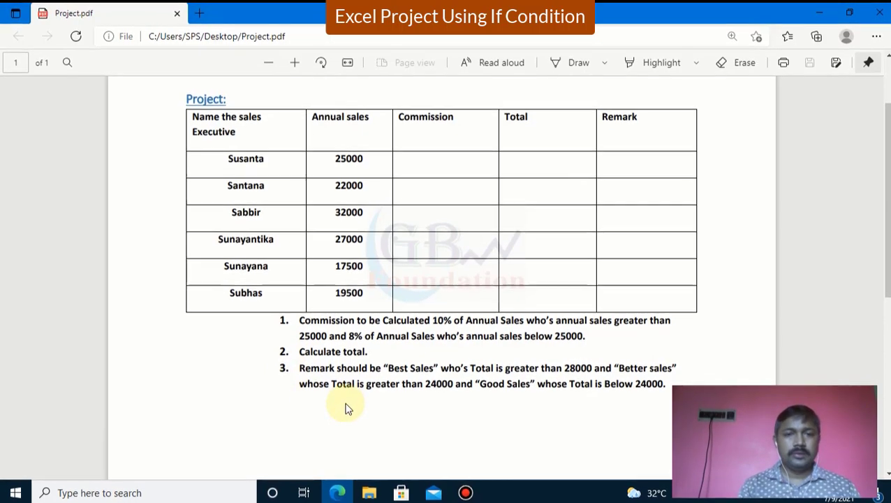
Launch Excel 2016 from the Start menu's Most used list.
{"action": "left_click", "coordinate": [15, 494]}
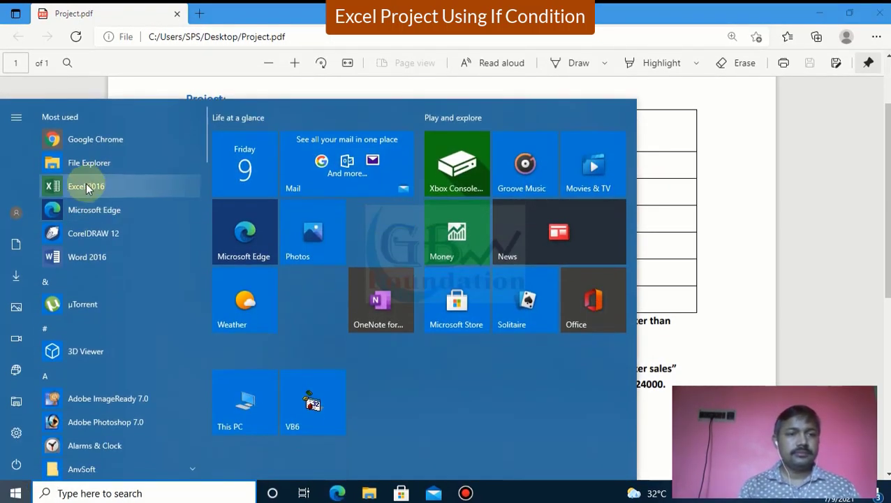
{"action": "left_click", "coordinate": [87, 185]}
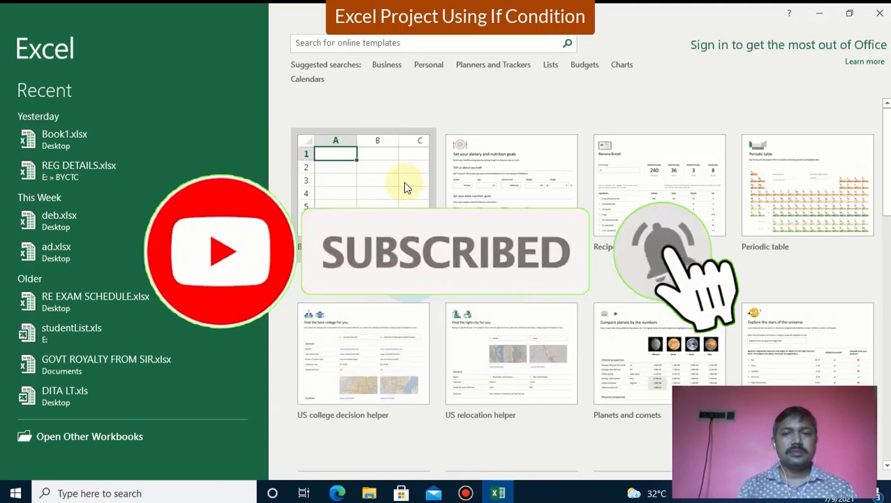
Create a blank workbook and enter headers Name of Salesman, Annual Sales, Commission, total, Remarks in A1:E1.
{"action": "left_click", "coordinate": [372, 185]}
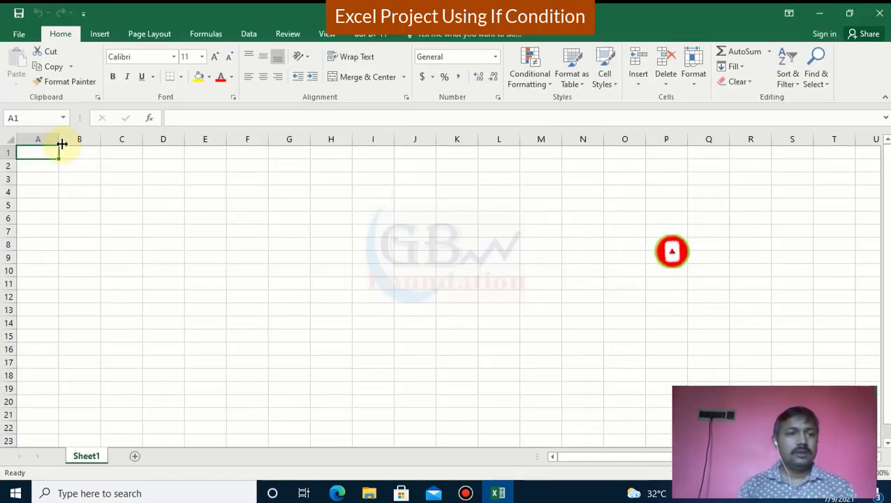
{"action": "mouse_move", "coordinate": [60, 143]}
{"action": "left_mouse_down"}
{"action": "mouse_move", "coordinate": [113, 155]}
{"action": "mouse_move", "coordinate": [144, 139]}
{"action": "left_mouse_up"}
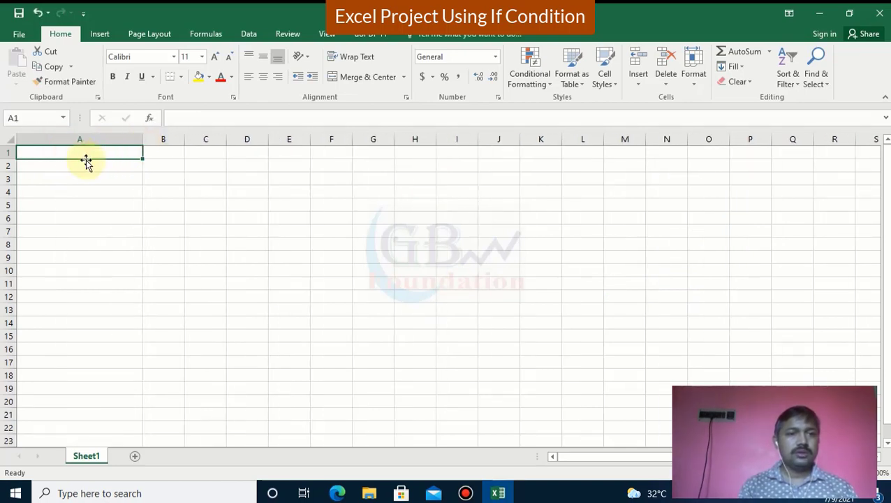
{"action": "type", "text": "Name "}
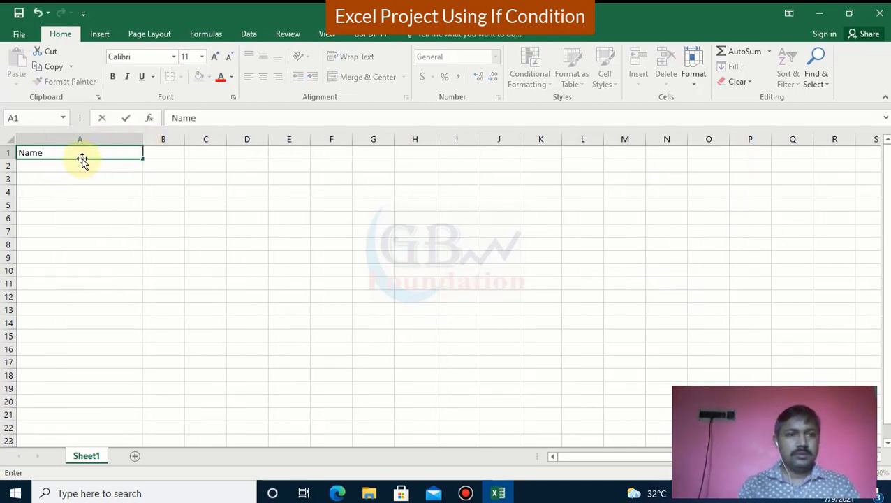
{"action": "type", "text": "of "}
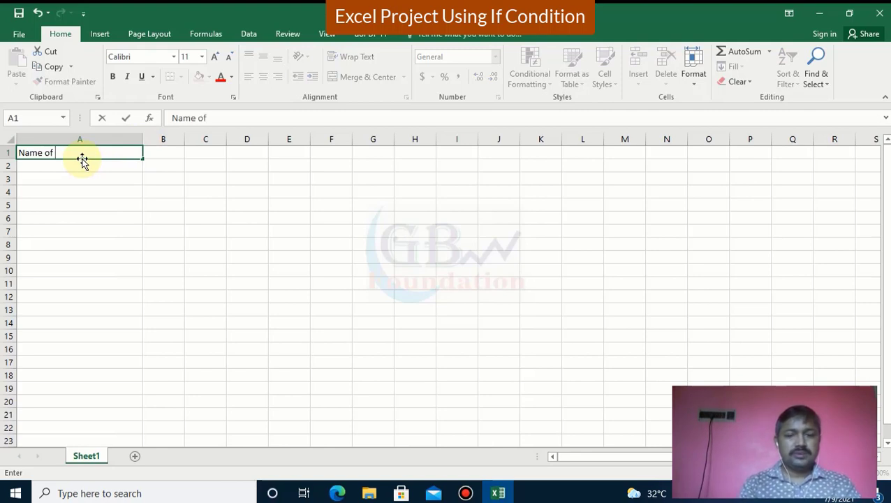
{"action": "type", "text": "Sal"}
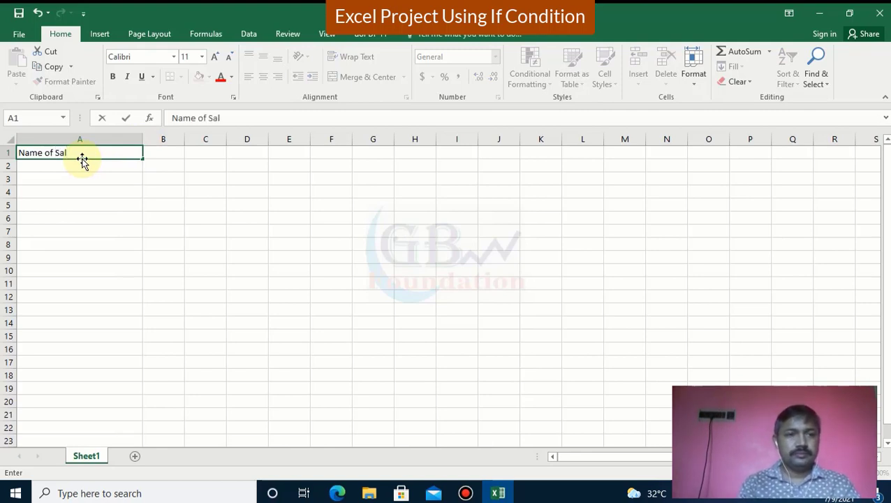
{"action": "type", "text": "esman"}
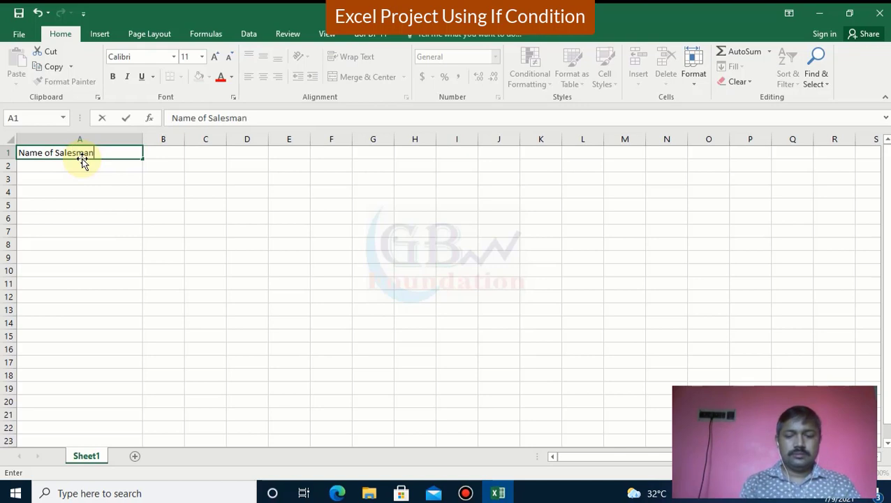
{"action": "key", "text": "Tab"}
{"action": "type", "text": "A"}
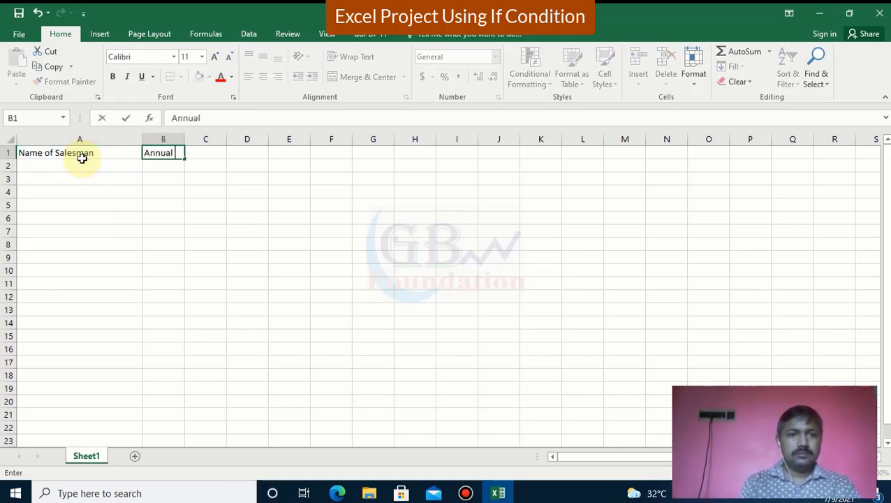
{"action": "type", "text": "Sales"}
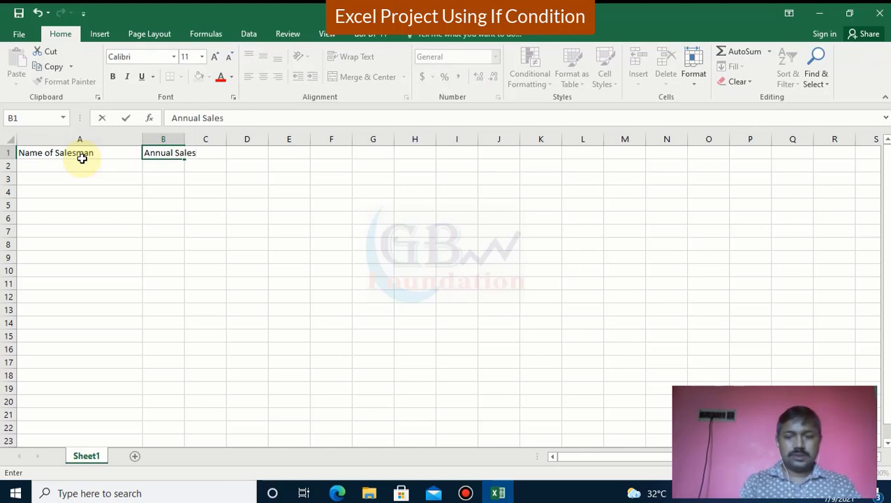
{"action": "key", "text": "Tab"}
{"action": "type", "text": "Commi"}
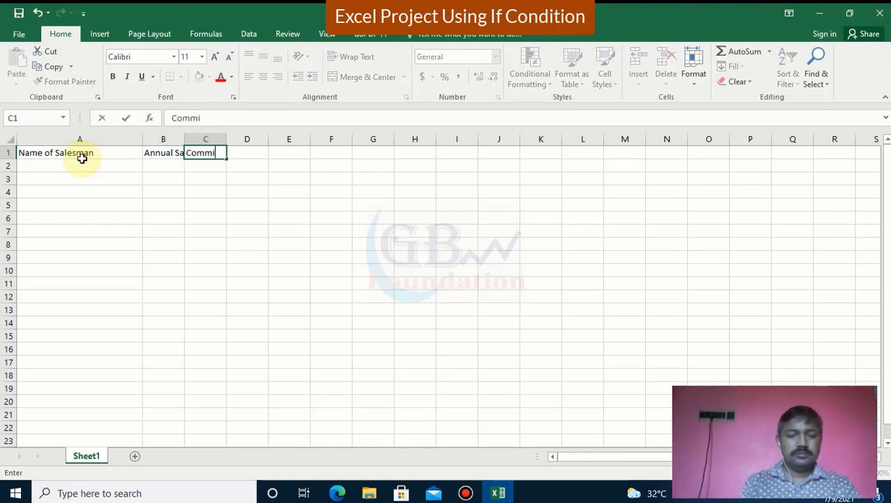
{"action": "type", "text": "ssion"}
{"action": "key", "text": "Tab"}
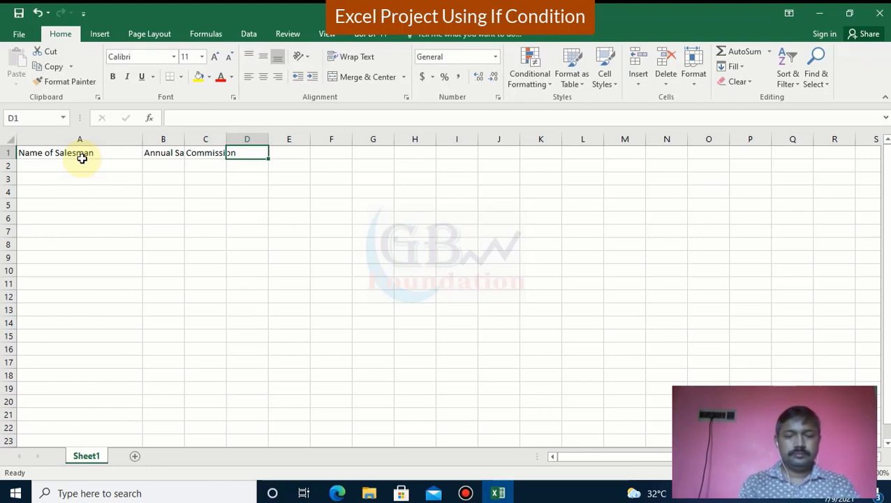
{"action": "type", "text": "total"}
{"action": "key", "text": "Tab"}
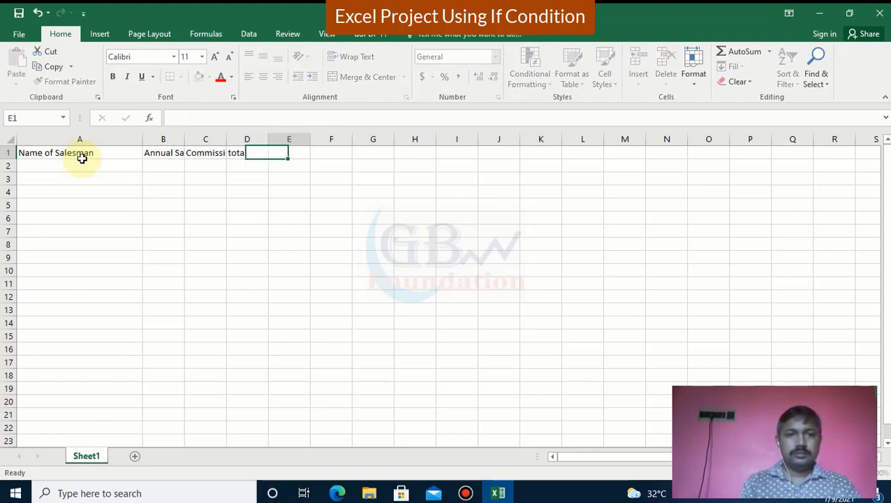
{"action": "type", "text": "Remar"}
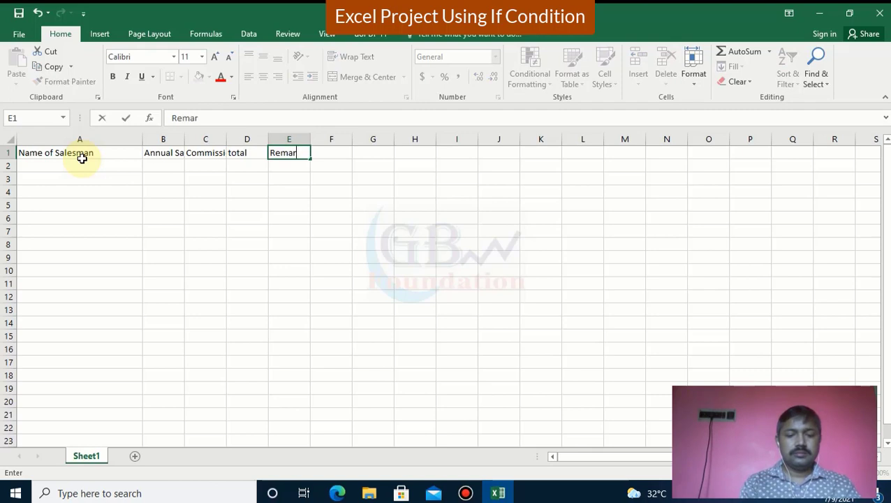
{"action": "type", "text": "ks"}
{"action": "key", "text": "Return"}
AutoFit columns B and C to their headers and select cell A2.
{"action": "key", "text": "Left"}
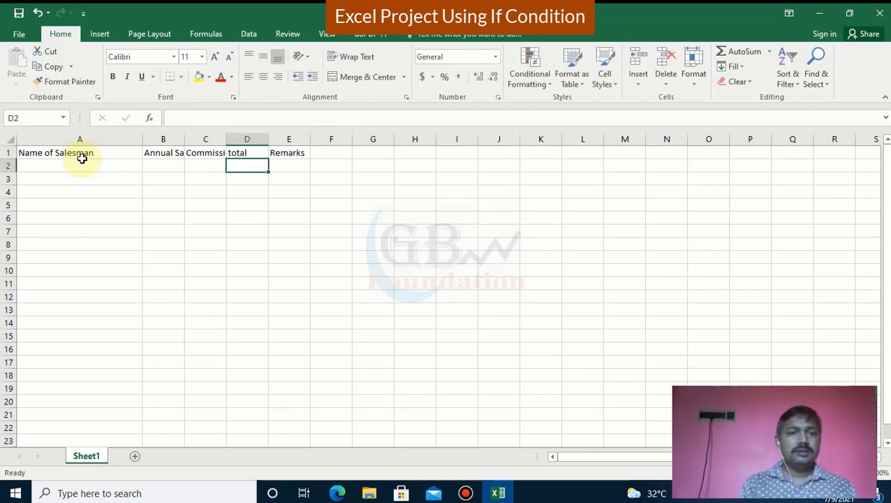
{"action": "key", "text": "Up"}
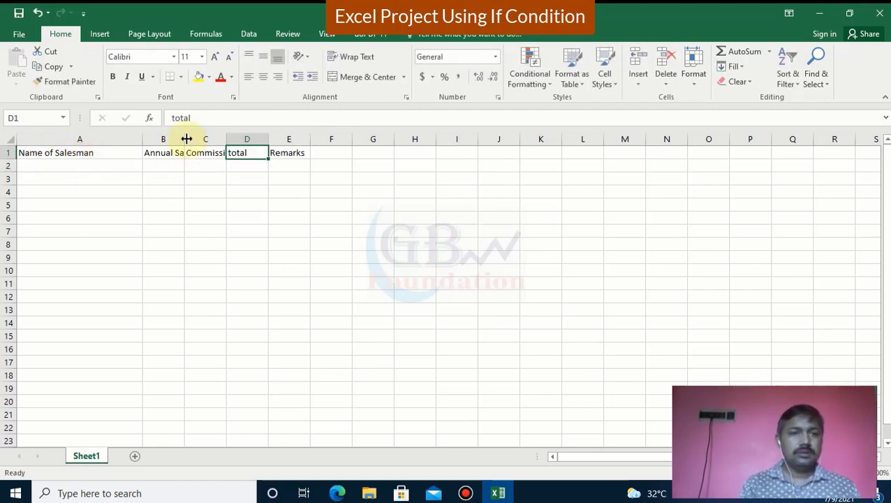
{"action": "double_click", "coordinate": [185, 139]}
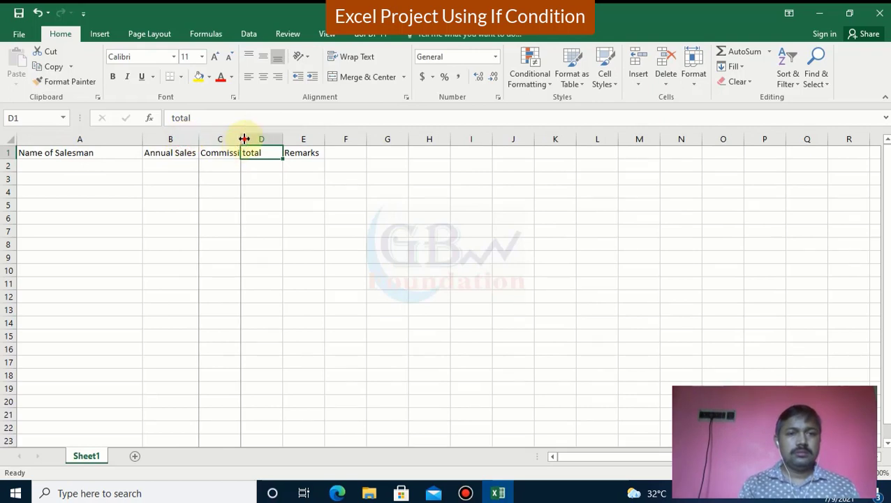
{"action": "double_click", "coordinate": [240, 139]}
{"action": "left_click", "coordinate": [71, 169]}
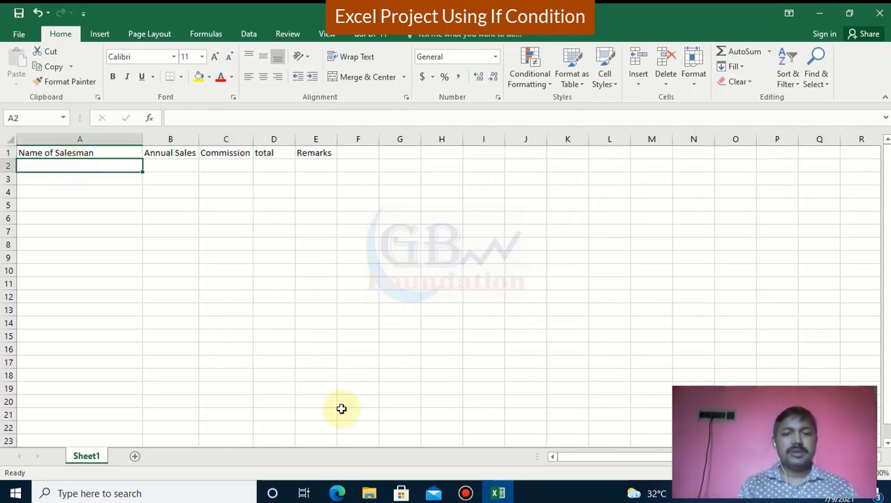
{"action": "left_click", "coordinate": [338, 493]}
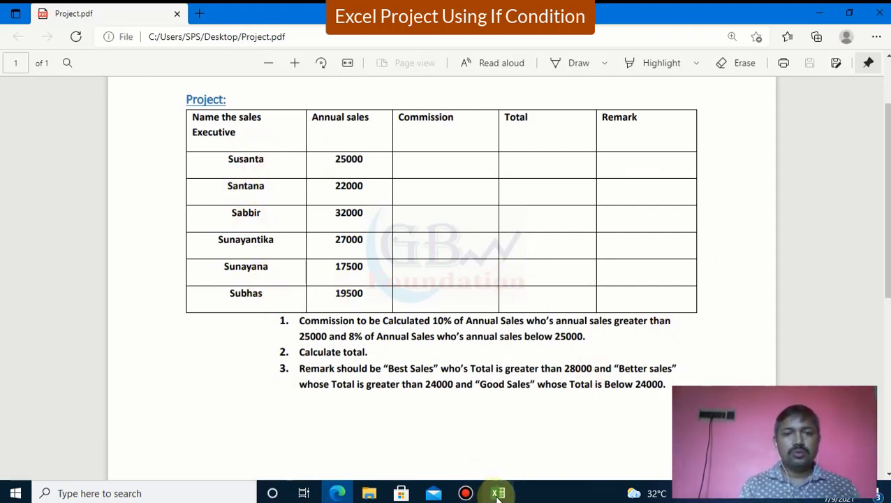
{"action": "mouse_move", "coordinate": [498, 496]}
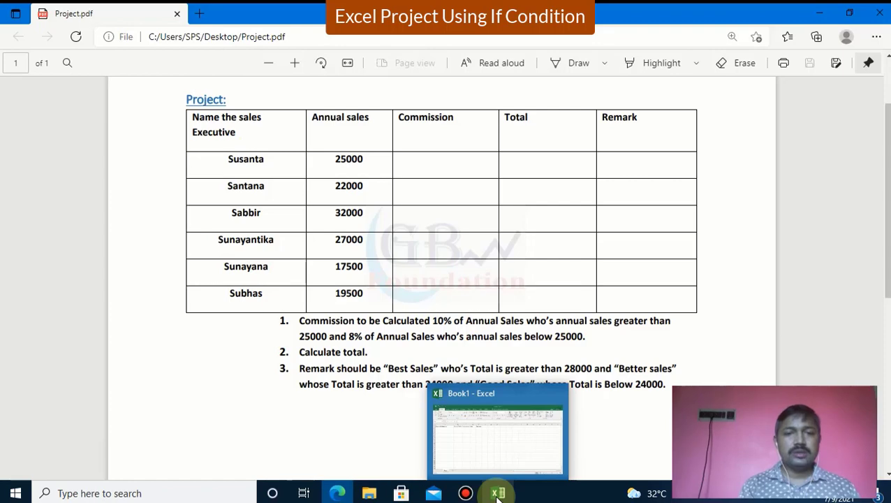
{"action": "left_click", "coordinate": [497, 494]}
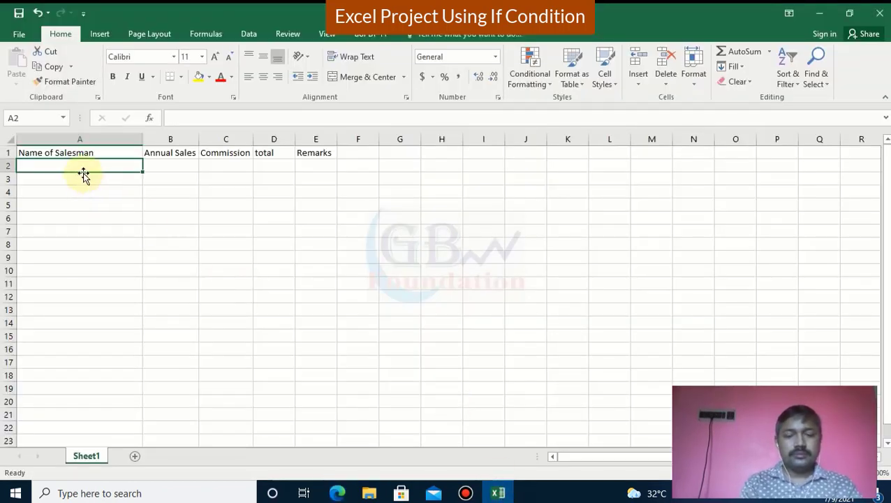
Enter salesman names Das, Dey, Pal, Roy, Dutta and Nag in A2:A7.
{"action": "type", "text": "Das"}
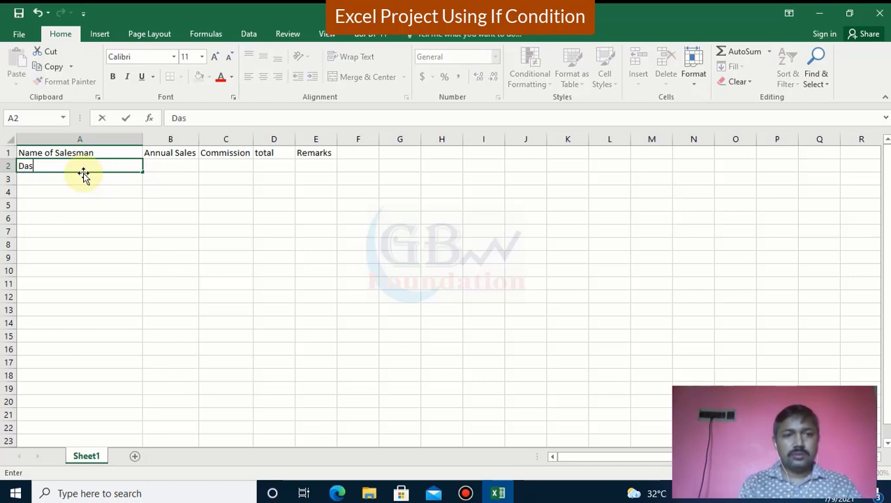
{"action": "key", "text": "Return"}
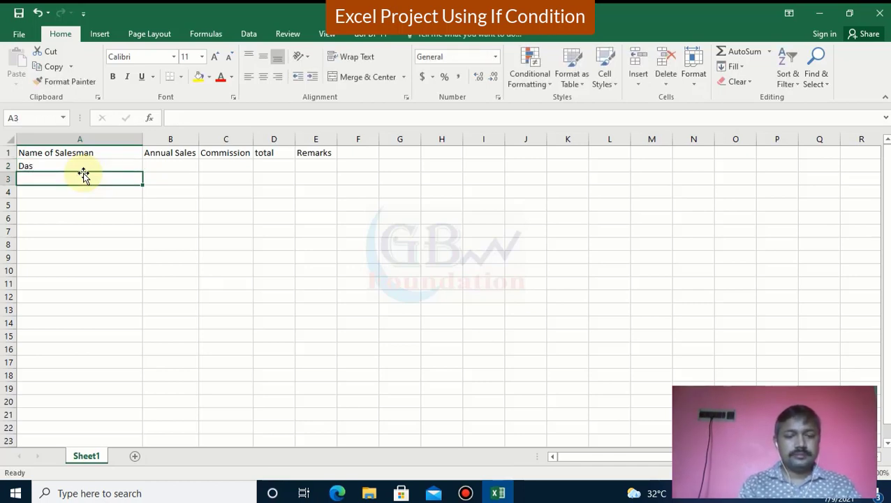
{"action": "type", "text": "Dey"}
{"action": "key", "text": "Return"}
{"action": "type", "text": "P"}
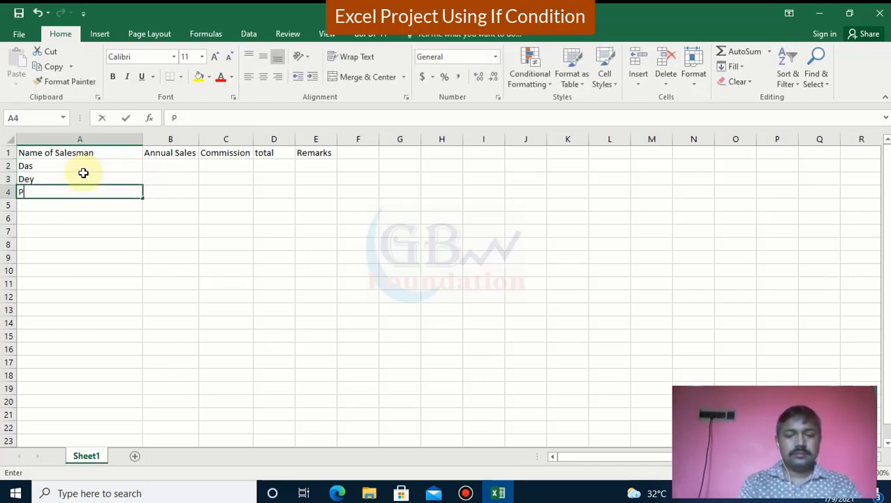
{"action": "type", "text": "al"}
{"action": "key", "text": "Return"}
{"action": "type", "text": "Roy"}
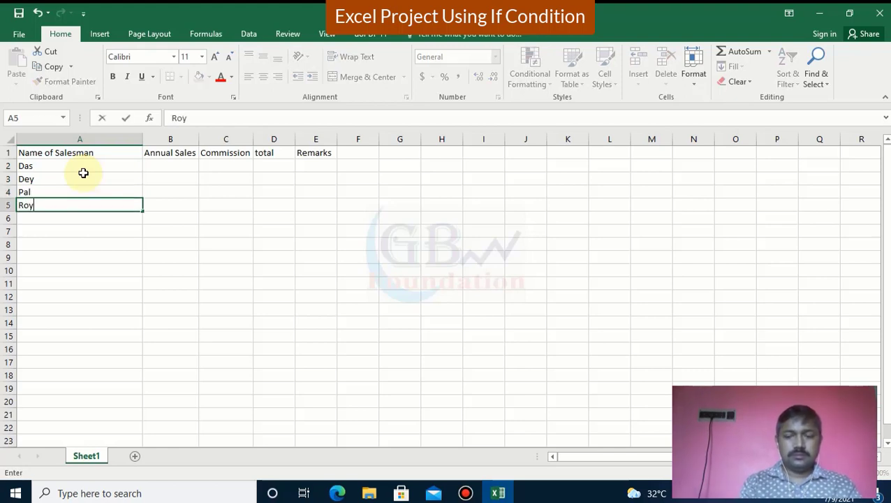
{"action": "key", "text": "Return"}
{"action": "type", "text": "Dutta"}
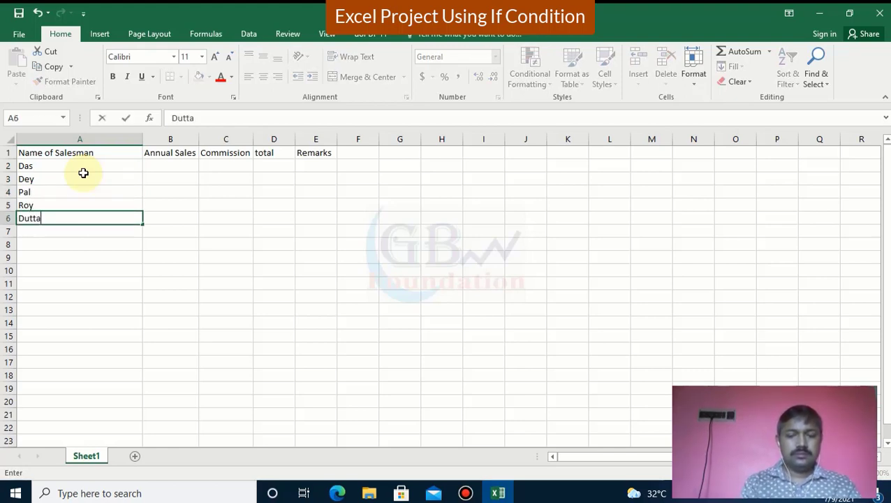
{"action": "key", "text": "Return"}
{"action": "type", "text": "N"}
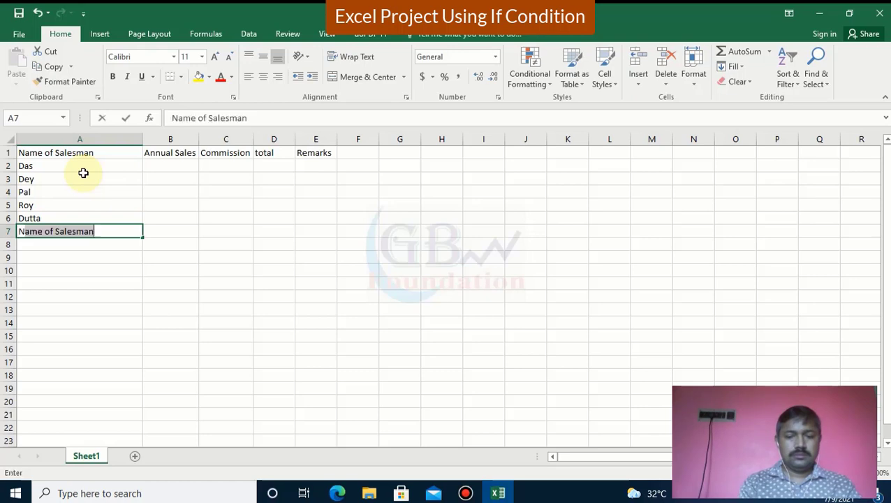
{"action": "type", "text": "ag"}
{"action": "key", "text": "Tab"}
Enter annual sales 25000, 26000, 32000, 15200, 14500 and 24000 in B2:B7.
{"action": "key", "text": "Up"}
{"action": "key", "text": "Up"}
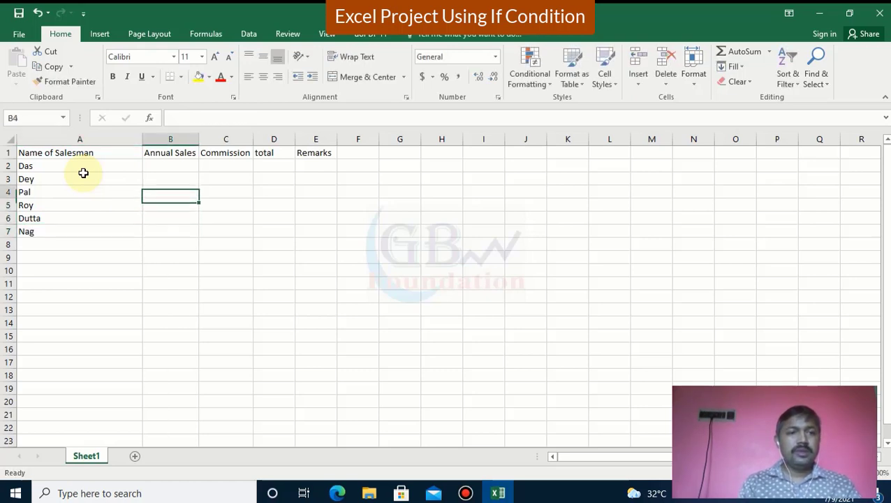
{"action": "key", "text": "Up"}
{"action": "key", "text": "Up"}
{"action": "key", "text": "Up"}
{"action": "type", "text": "2500"}
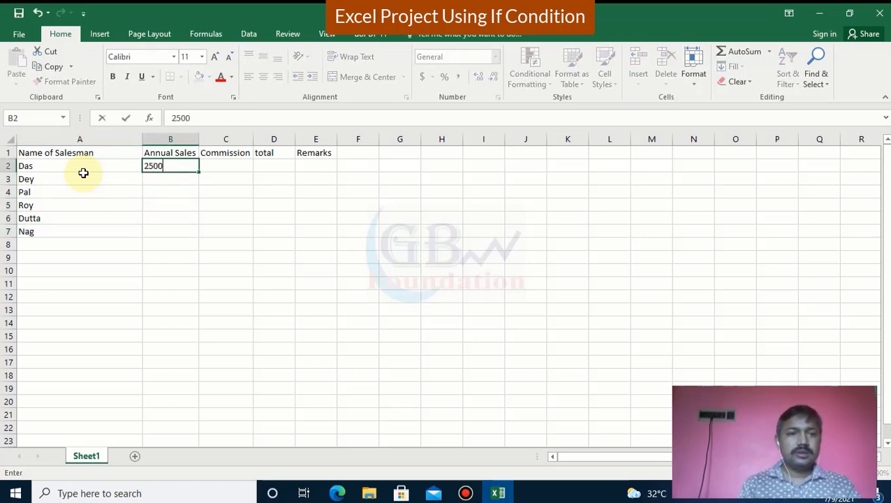
{"action": "key", "text": "Return"}
{"action": "type", "text": "2"}
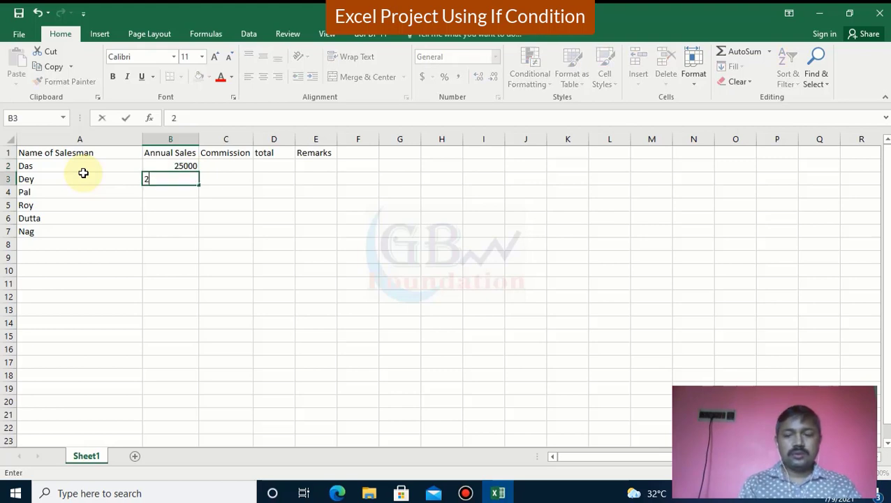
{"action": "type", "text": "6000"}
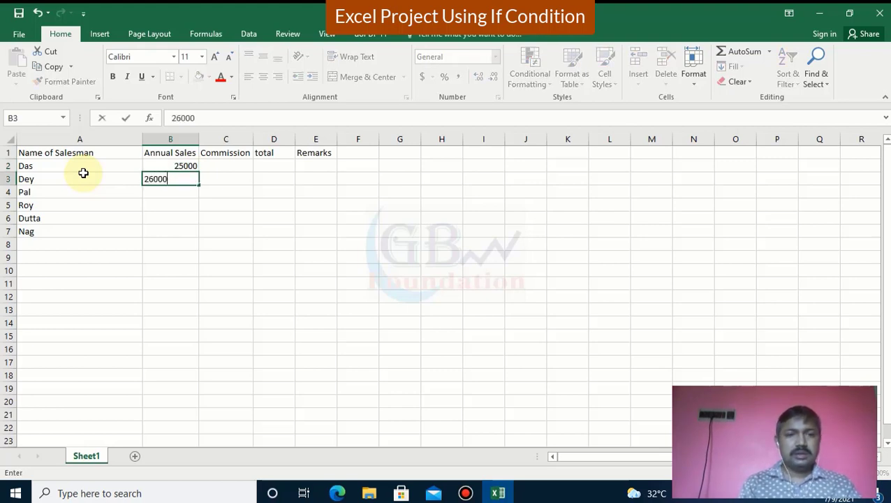
{"action": "key", "text": "Return"}
{"action": "type", "text": "32000"}
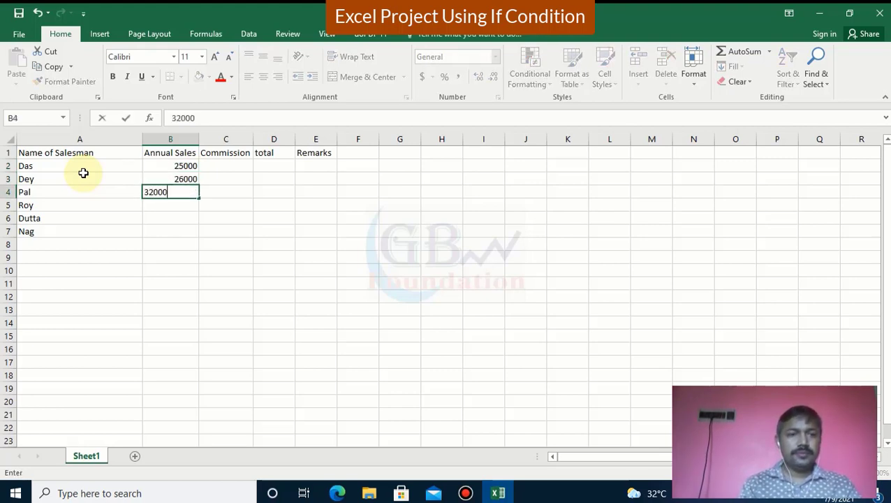
{"action": "key", "text": "Return"}
{"action": "type", "text": "15"}
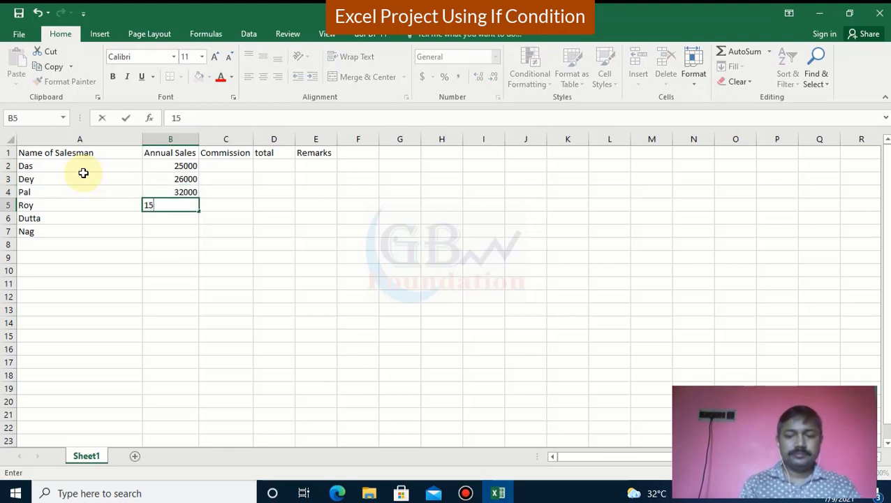
{"action": "type", "text": "200"}
{"action": "key", "text": "Return"}
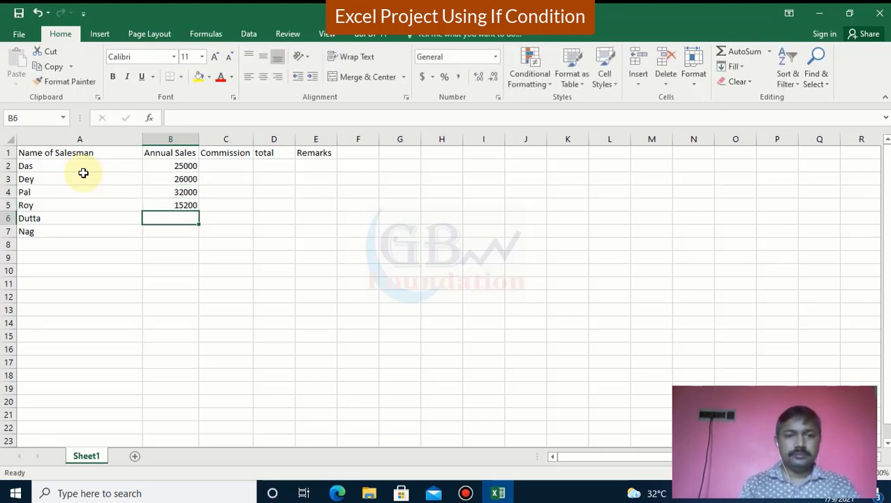
{"action": "type", "text": "14500"}
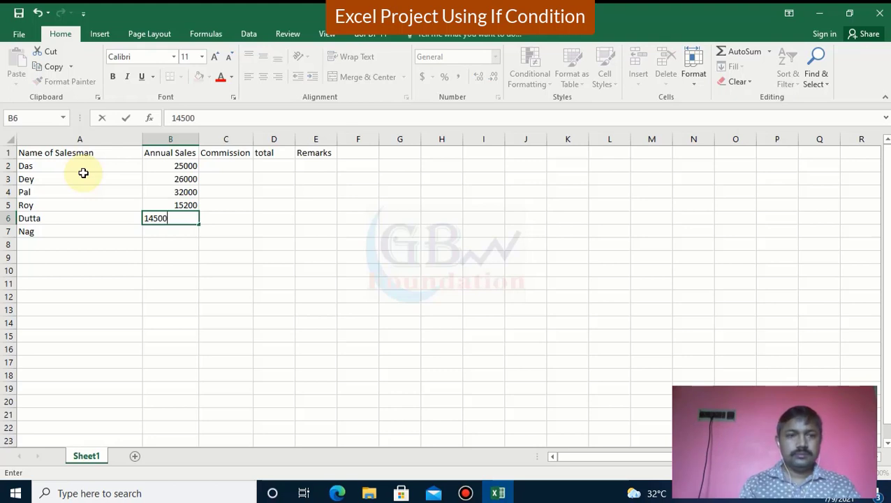
{"action": "key", "text": "Return"}
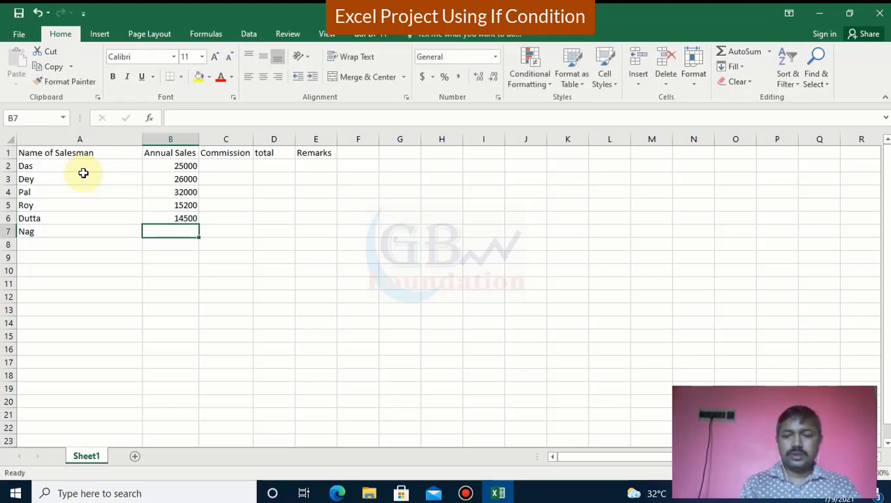
{"action": "type", "text": "240"}
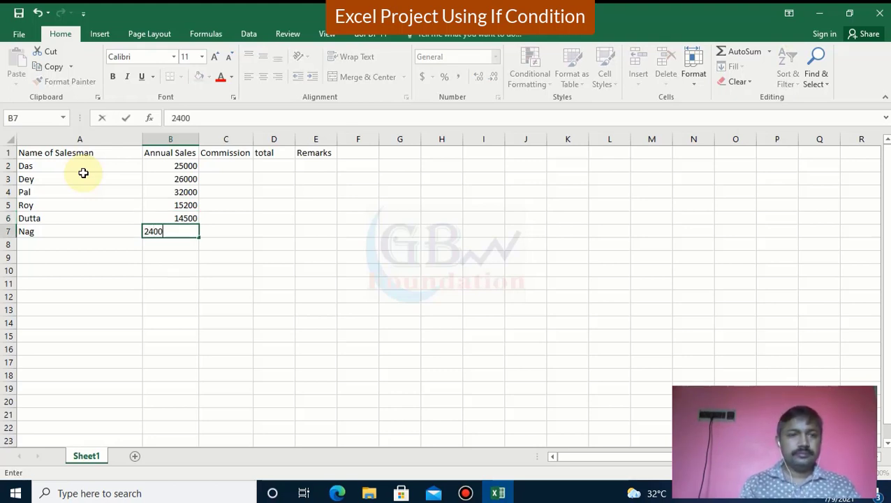
{"action": "type", "text": "0"}
{"action": "key", "text": "Return"}
Move to the Commission column and switch back to Project.pdf in Edge.
{"action": "key", "text": "Right"}
{"action": "key", "text": "Up"}
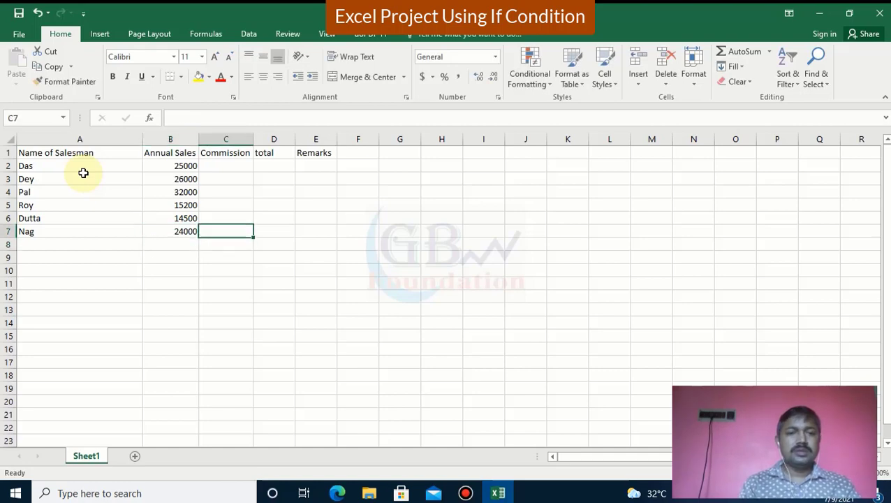
{"action": "key", "text": "Up"}
{"action": "key", "text": "Up"}
{"action": "key", "text": "Up"}
{"action": "key", "text": "Up"}
{"action": "key", "text": "Up"}
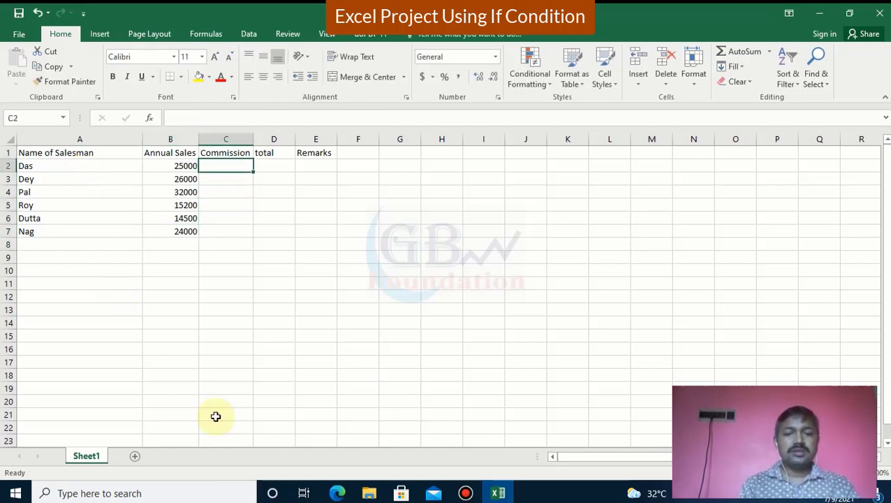
{"action": "left_click", "coordinate": [338, 493]}
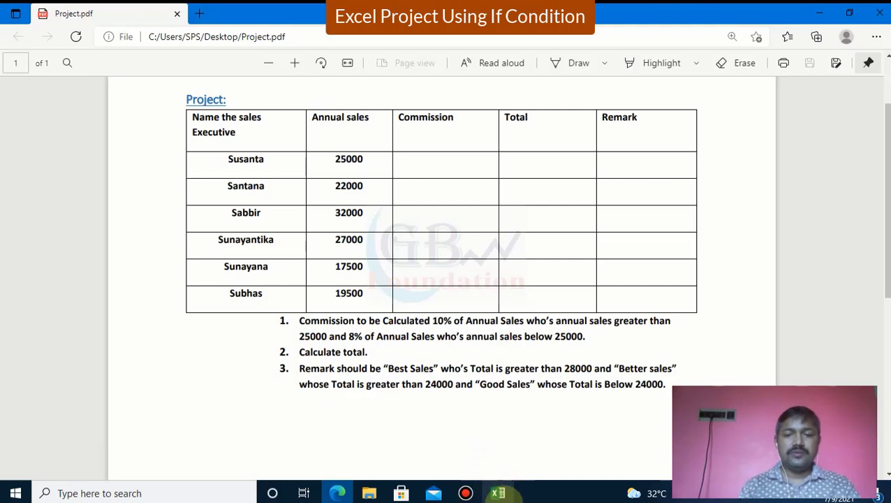
Back in Excel, make the whole sheet bold at font size 16.
{"action": "left_click", "coordinate": [498, 493]}
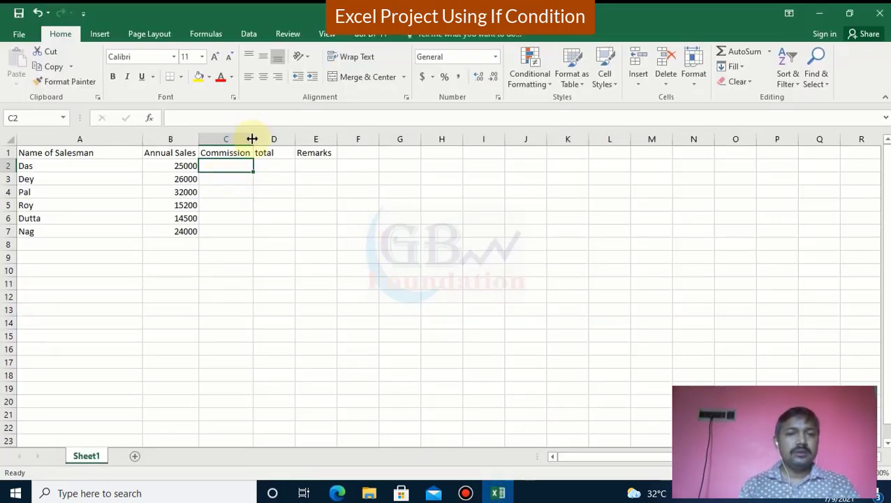
{"action": "left_click_drag", "start_coordinate": [252, 139], "coordinate": [266, 139]}
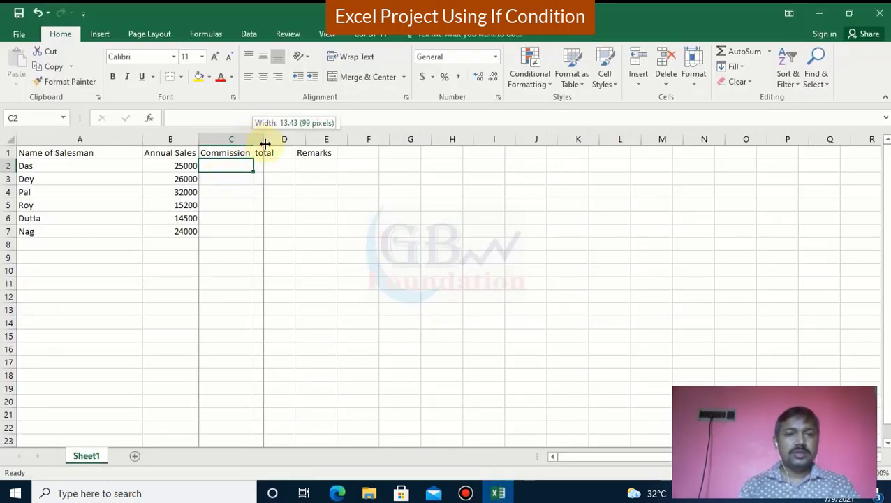
{"action": "left_click", "coordinate": [10, 141]}
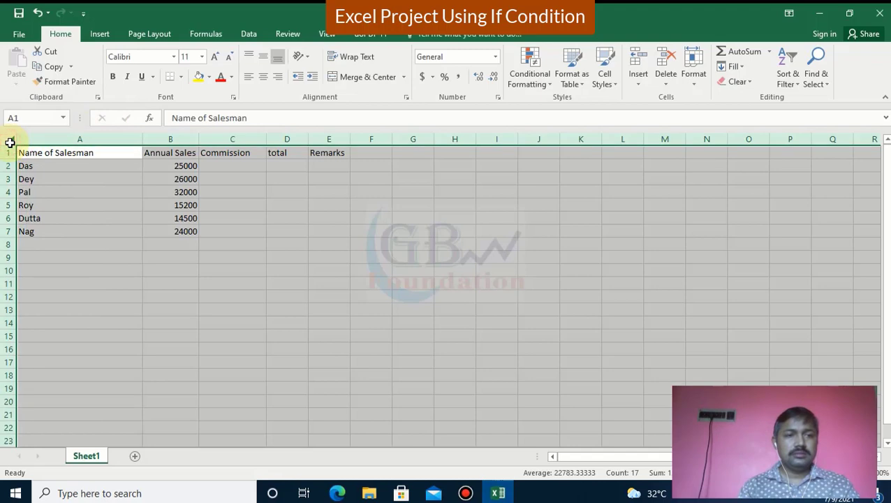
{"action": "left_click", "coordinate": [112, 75]}
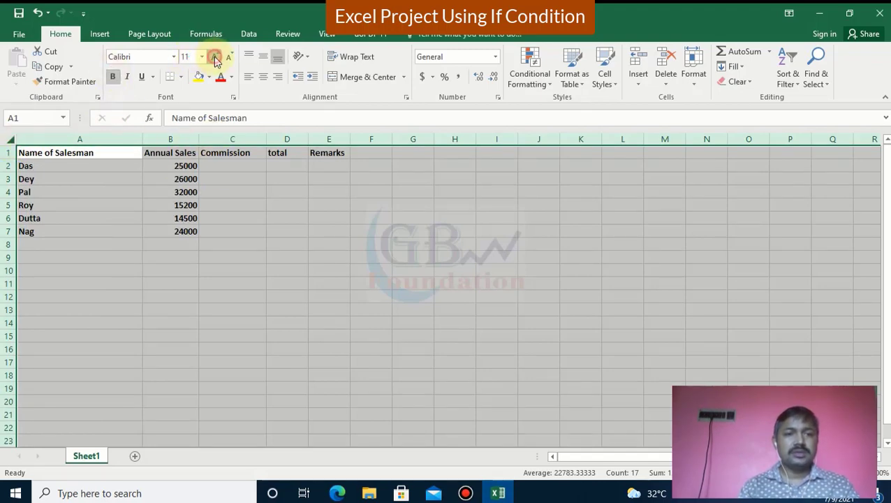
{"action": "left_click", "coordinate": [215, 57]}
{"action": "left_click", "coordinate": [215, 57]}
{"action": "left_click", "coordinate": [215, 57]}
{"action": "left_click", "coordinate": [255, 211]}
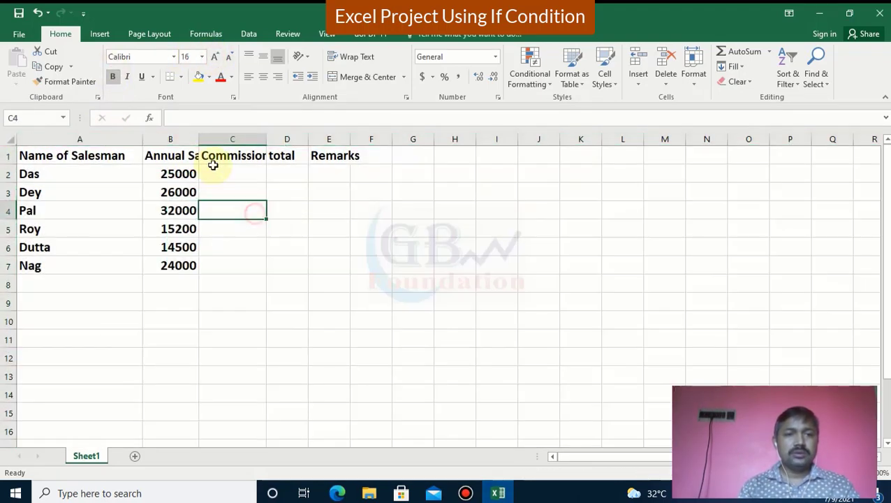
AutoFit columns B and C to the Annual Sales and Commission headings.
{"action": "double_click", "coordinate": [198, 139]}
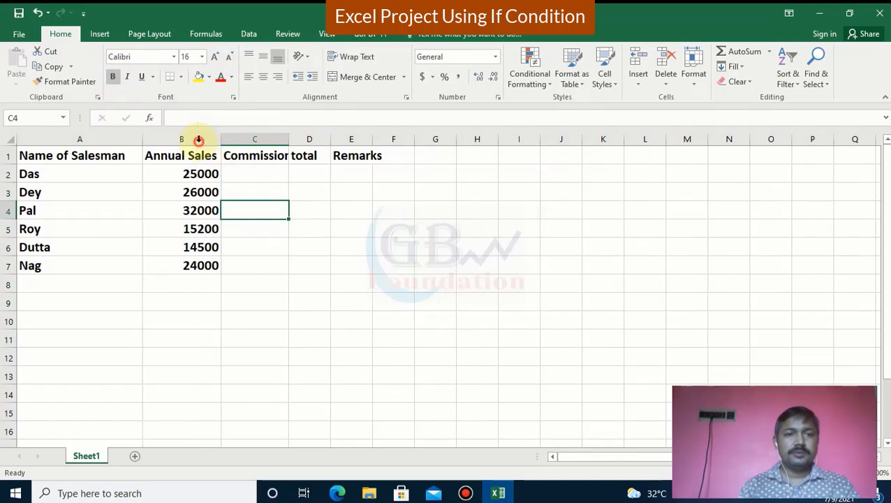
{"action": "left_click", "coordinate": [244, 171]}
{"action": "double_click", "coordinate": [288, 137]}
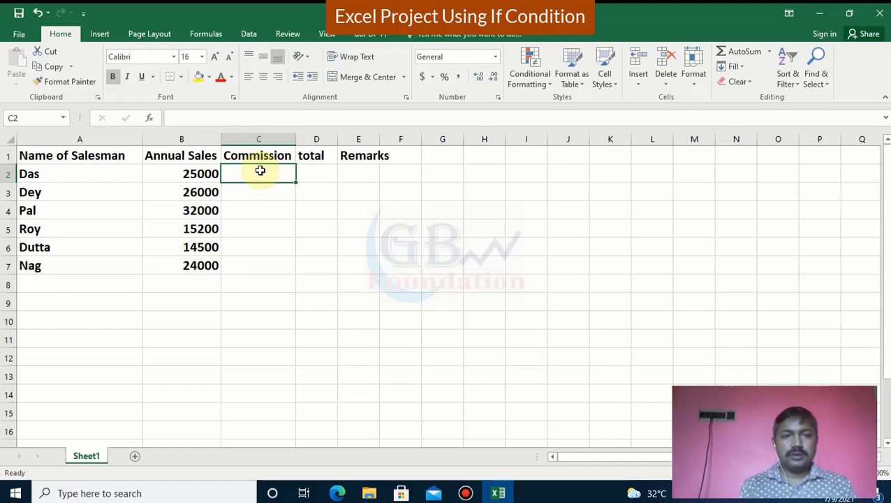
Enter =IF(B2>=25000,B2*10%,B2*8%) in C2, giving Das a 2500 commission.
{"action": "type", "text": "=if"}
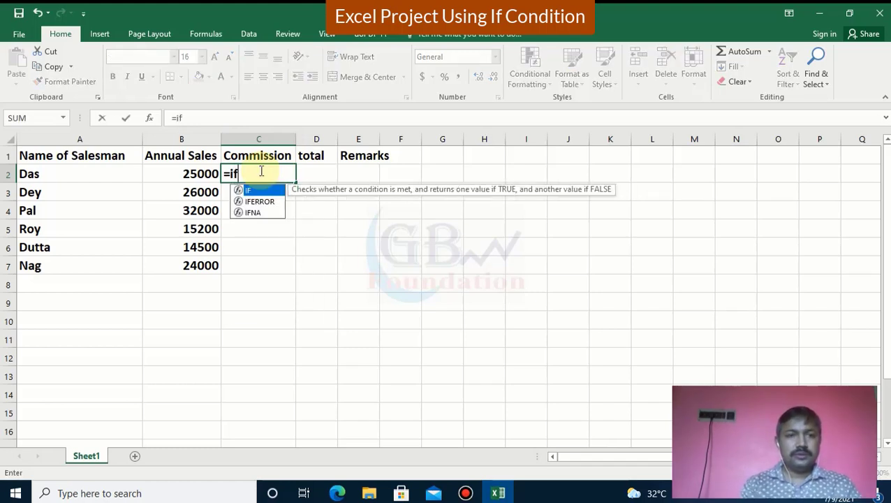
{"action": "type", "text": "("}
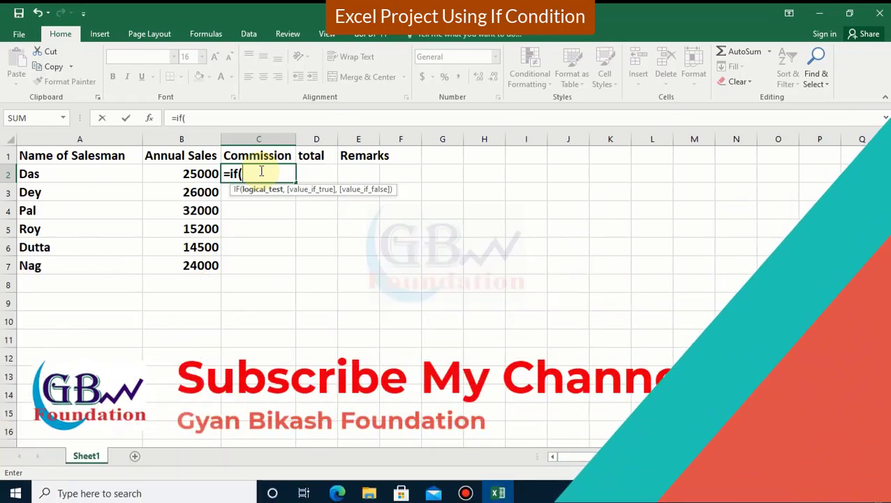
{"action": "left_click", "coordinate": [189, 174]}
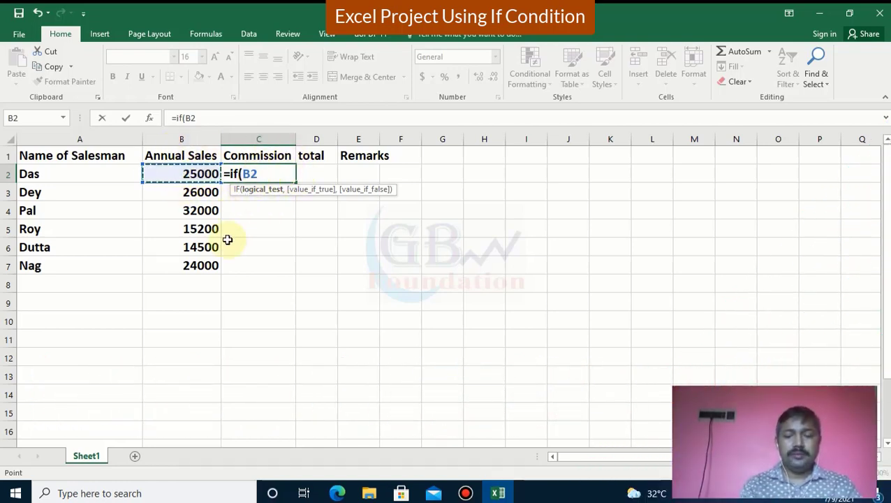
{"action": "type", "text": ">=250"}
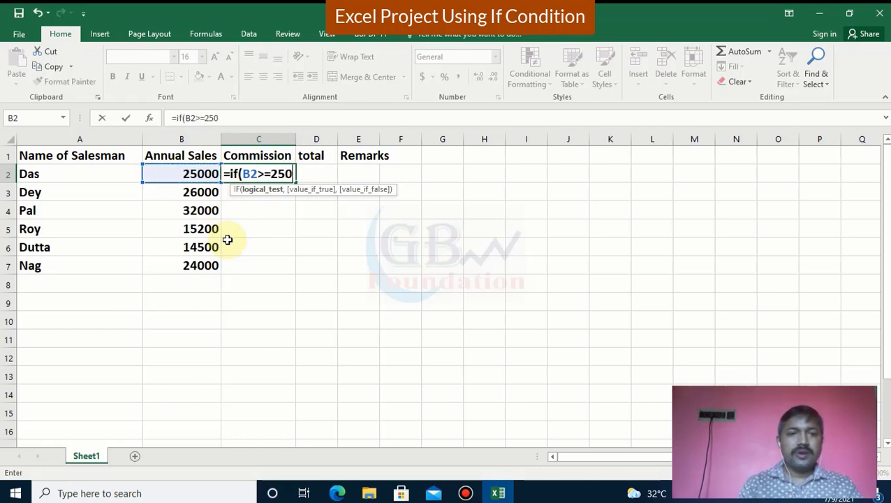
{"action": "type", "text": "00"}
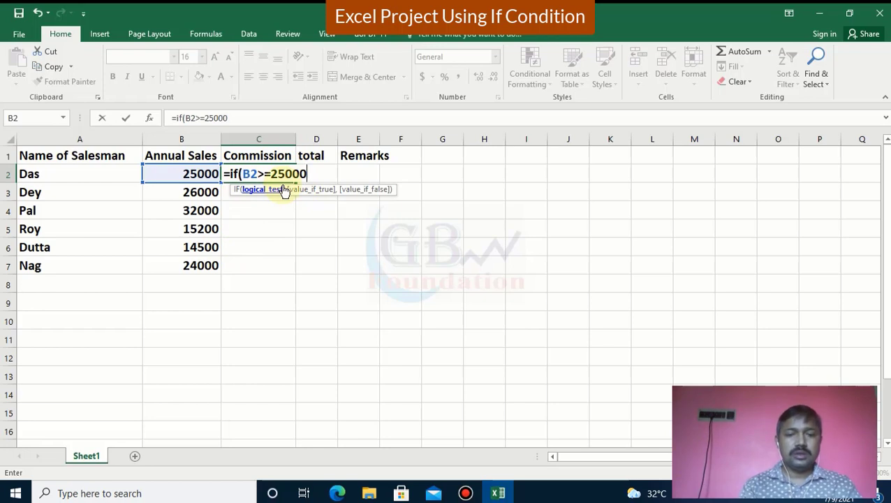
{"action": "type", "text": ","}
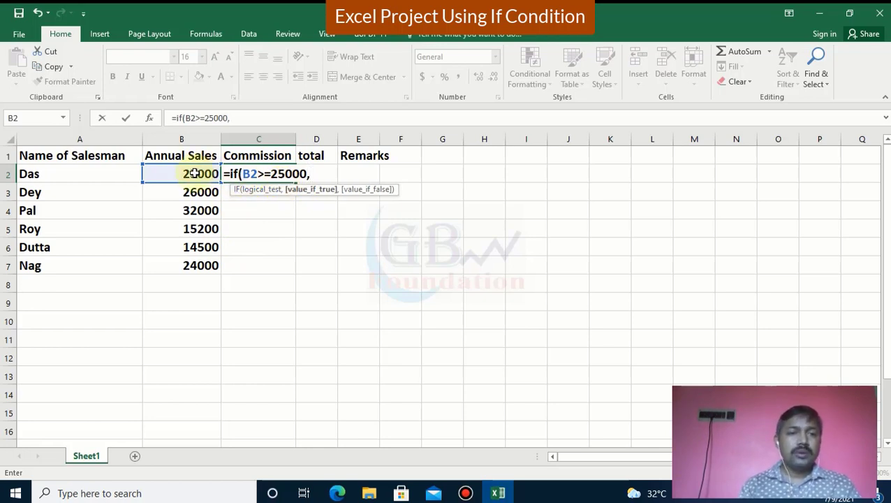
{"action": "left_click", "coordinate": [194, 174]}
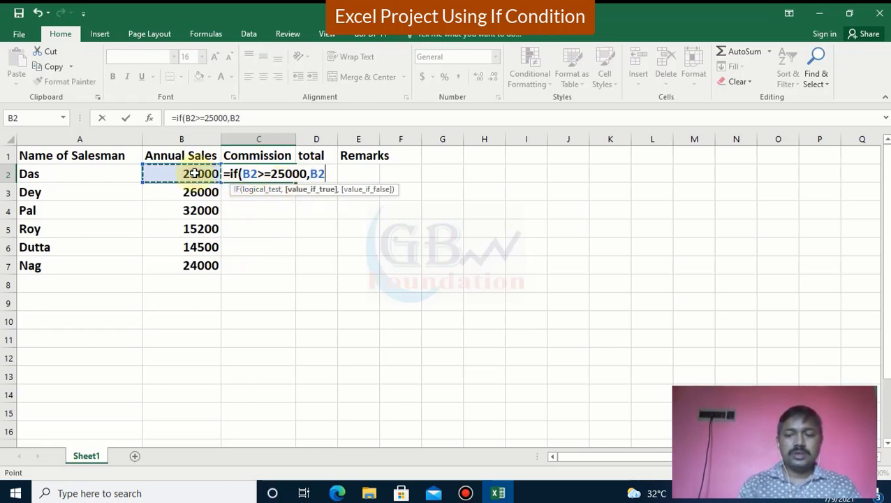
{"action": "type", "text": "*10%"}
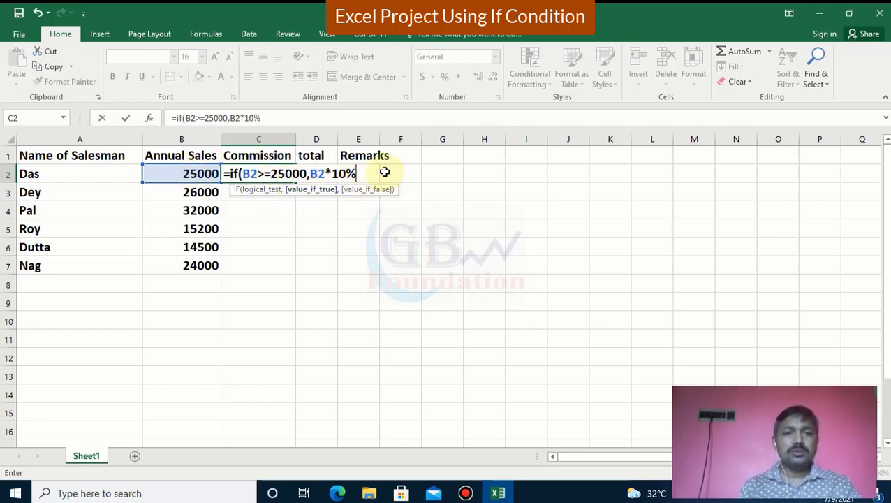
{"action": "type", "text": ","}
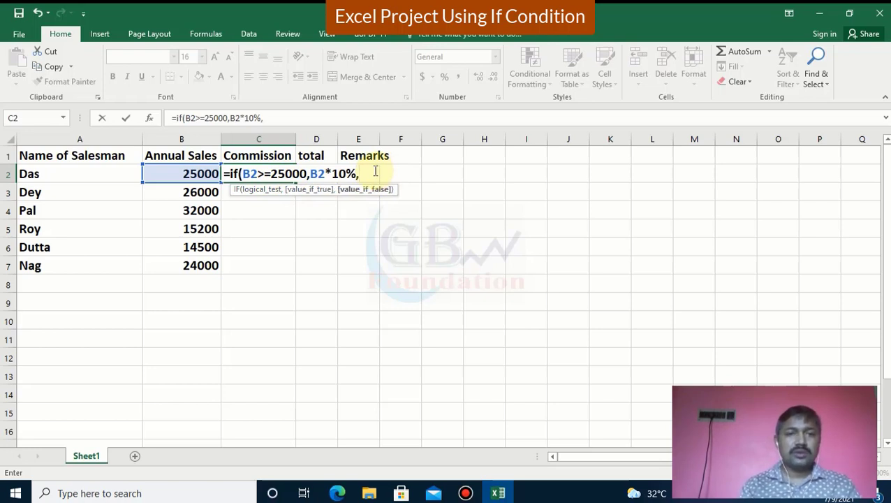
{"action": "left_click", "coordinate": [195, 173]}
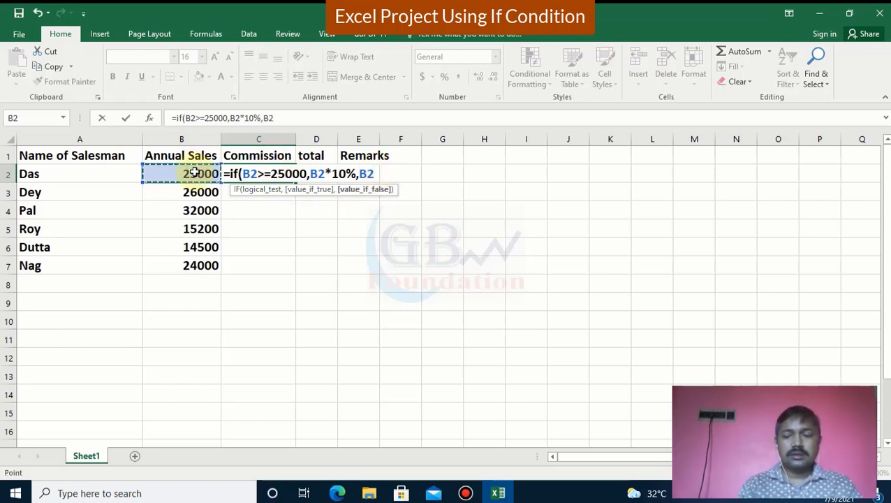
{"action": "type", "text": "*8"}
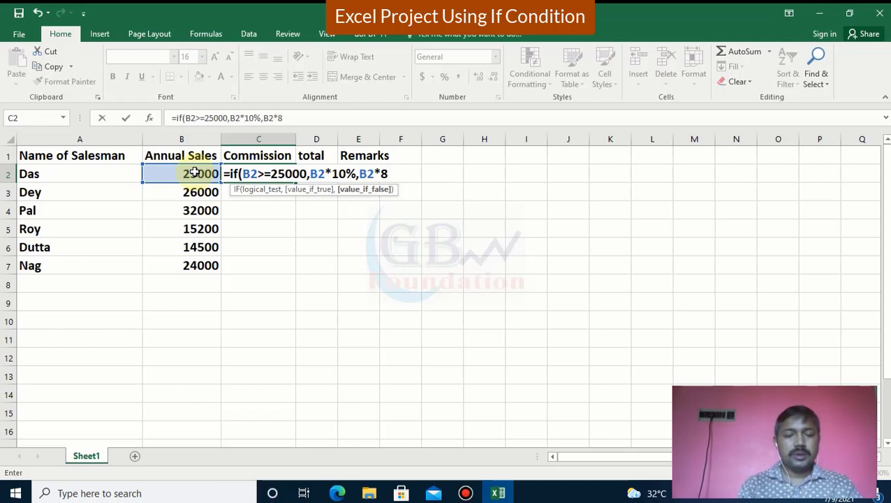
{"action": "type", "text": "%"}
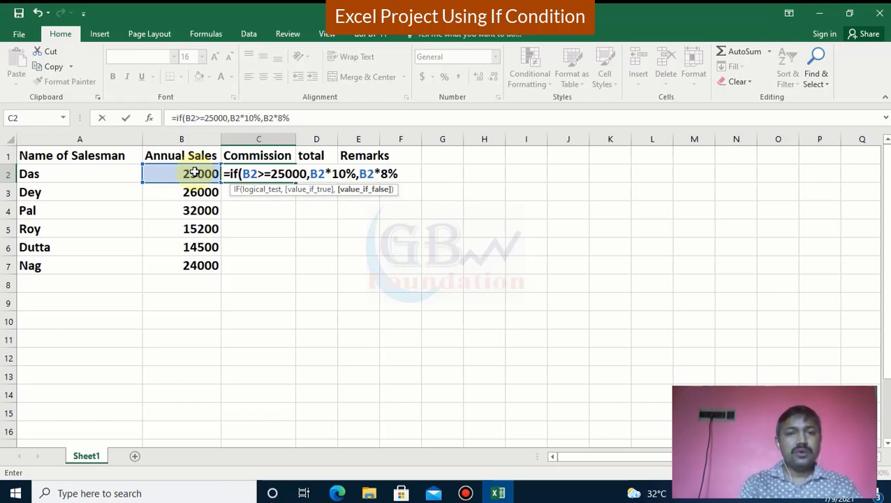
{"action": "type", "text": ")"}
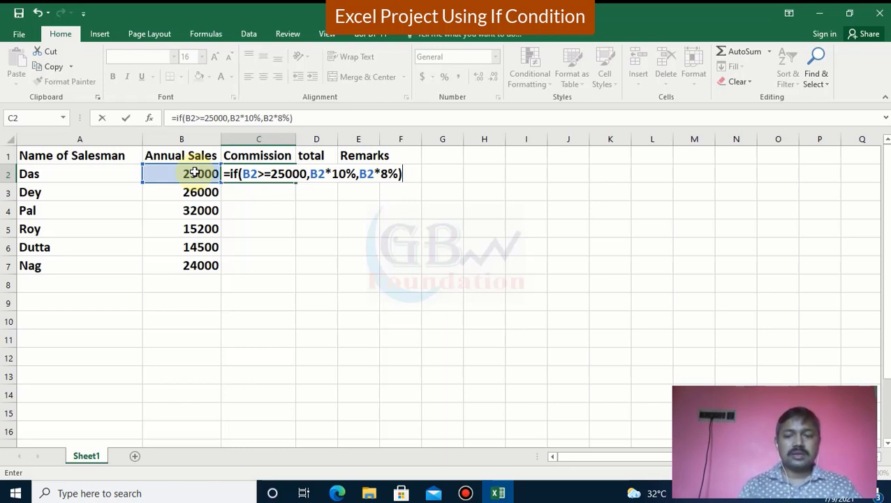
{"action": "key", "text": "Return"}
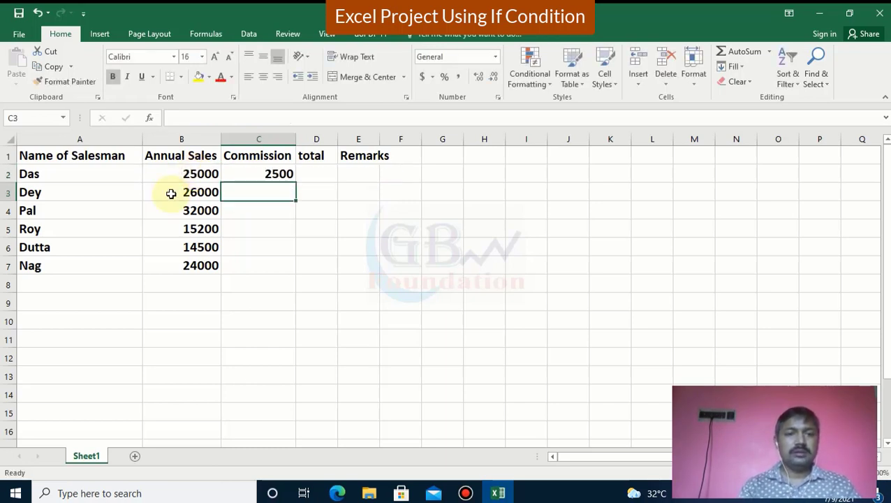
Fill the C2 commission formula down to C7, yielding 2500, 2600, 3200, 1216, 1160, 1920.
{"action": "left_click", "coordinate": [272, 173]}
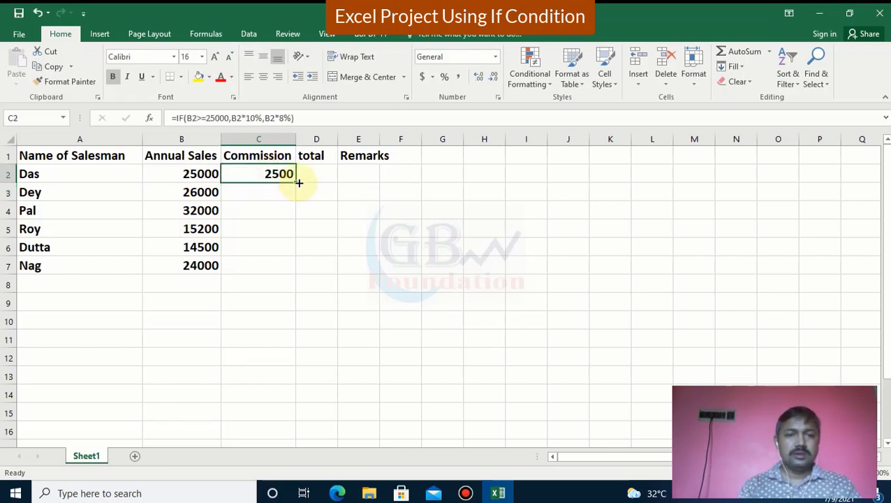
{"action": "left_click_drag", "start_coordinate": [295, 182], "coordinate": [287, 273]}
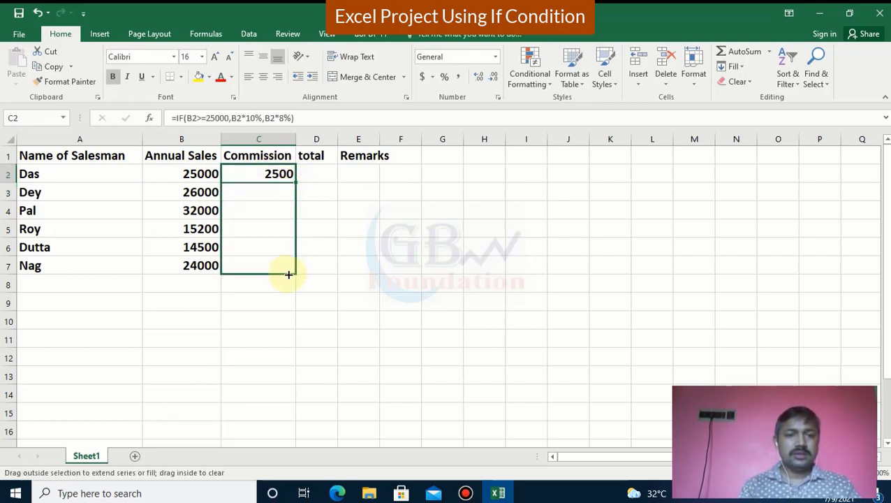
{"action": "left_click", "coordinate": [315, 175]}
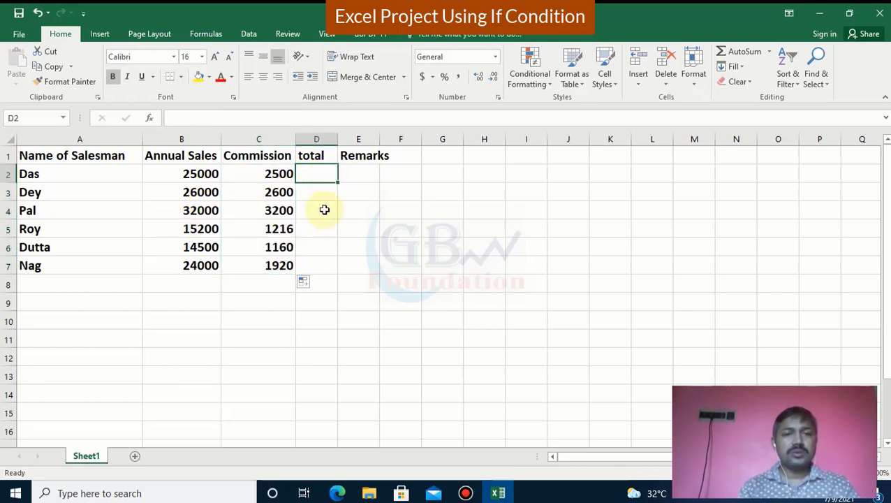
Try AutoSum and then =B2+C2 as the D2 total, clearing each attempt.
{"action": "type", "text": "="}
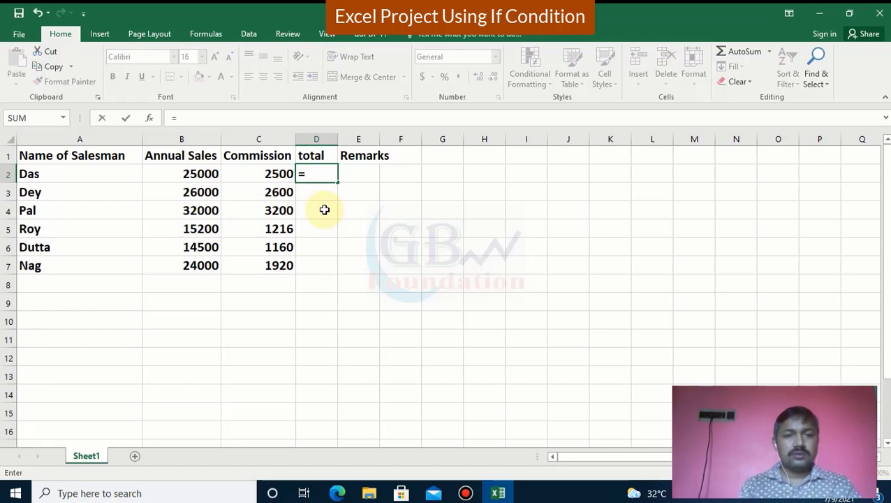
{"action": "key", "text": "Escape"}
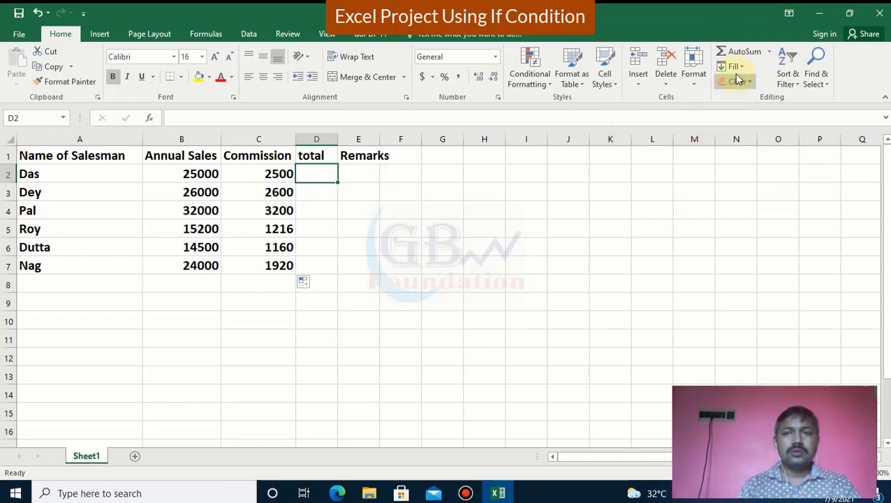
{"action": "left_click", "coordinate": [731, 55]}
{"action": "key", "text": "Return"}
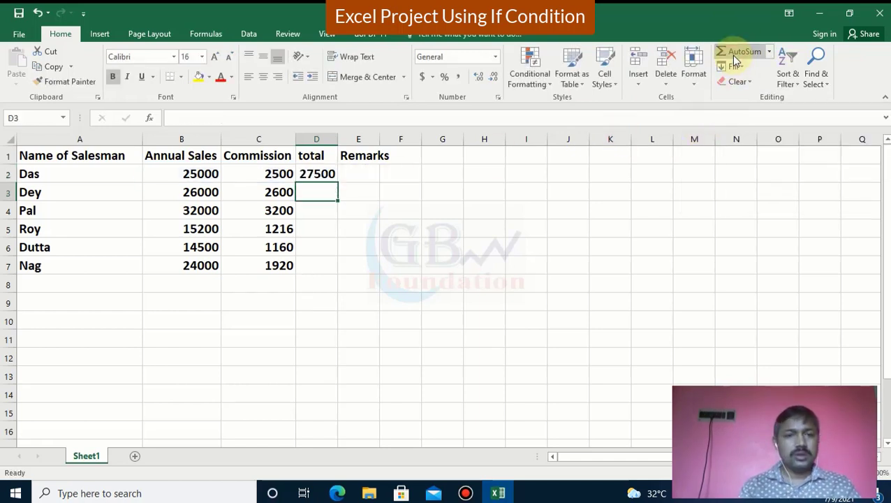
{"action": "key", "text": "Up"}
{"action": "key", "text": "Delete"}
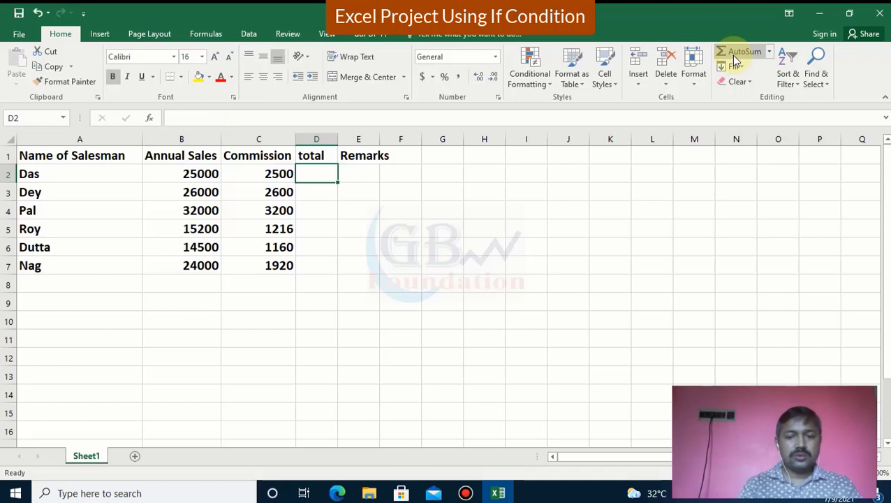
{"action": "type", "text": "="}
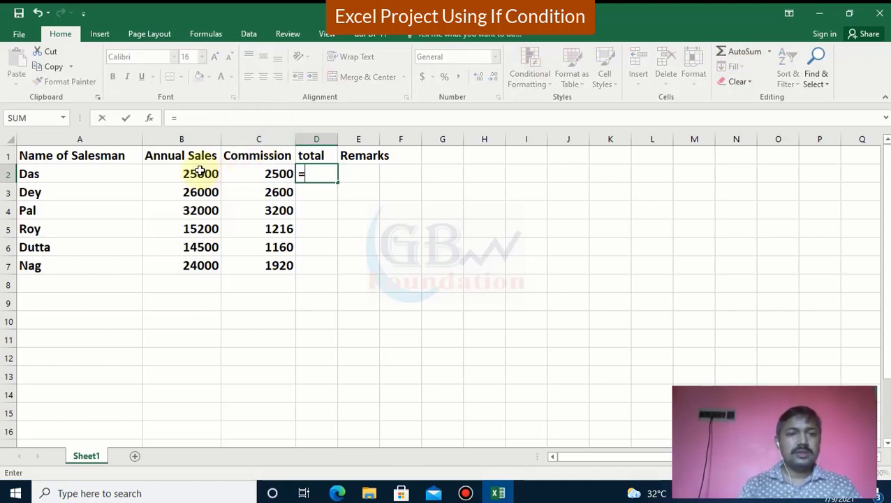
{"action": "left_click", "coordinate": [199, 174]}
{"action": "type", "text": "+"}
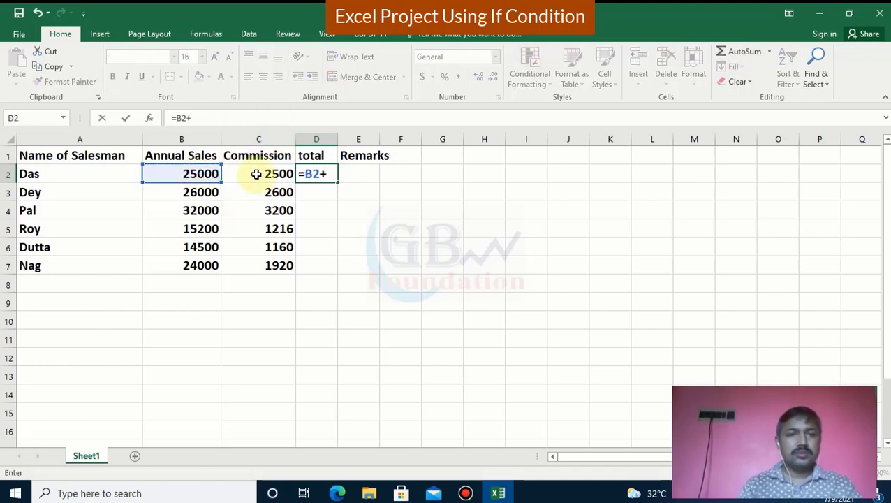
{"action": "left_click", "coordinate": [257, 174]}
{"action": "key", "text": "Return"}
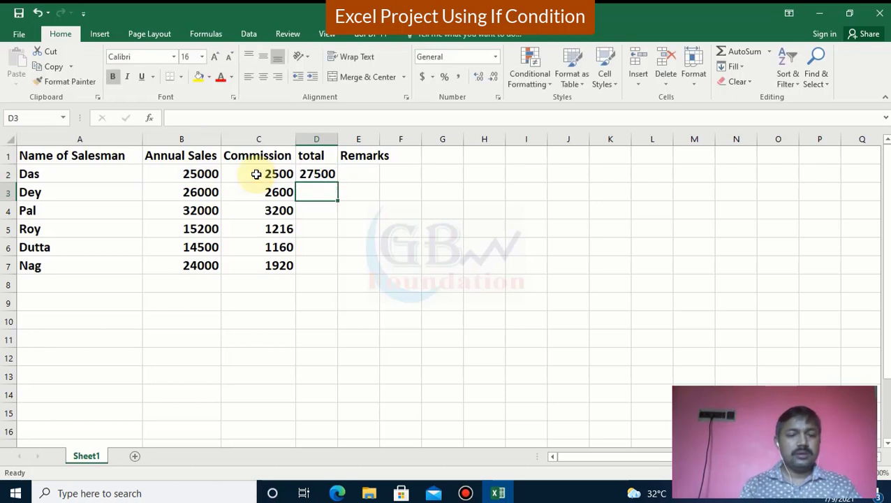
{"action": "key", "text": "Up"}
{"action": "key", "text": "Delete"}
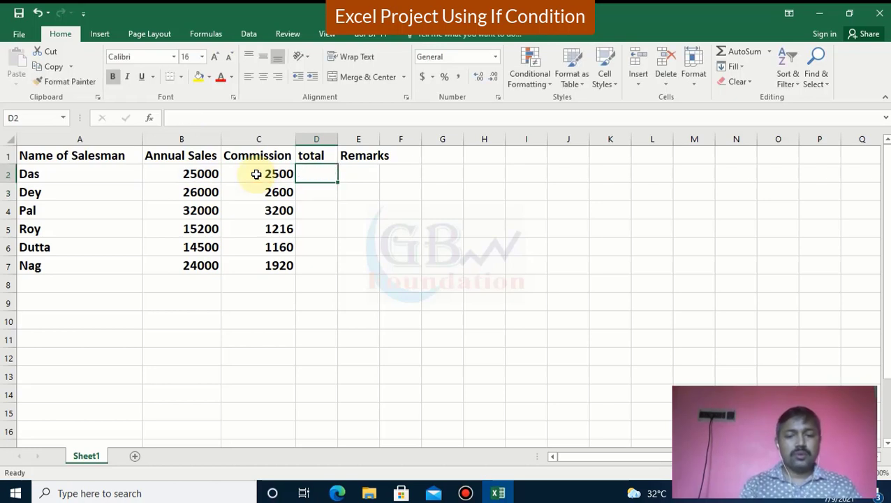
Enter =SUM(B2:C2) in D2, fill it to D7, and AutoFit the Remarks column.
{"action": "type", "text": "=sum"}
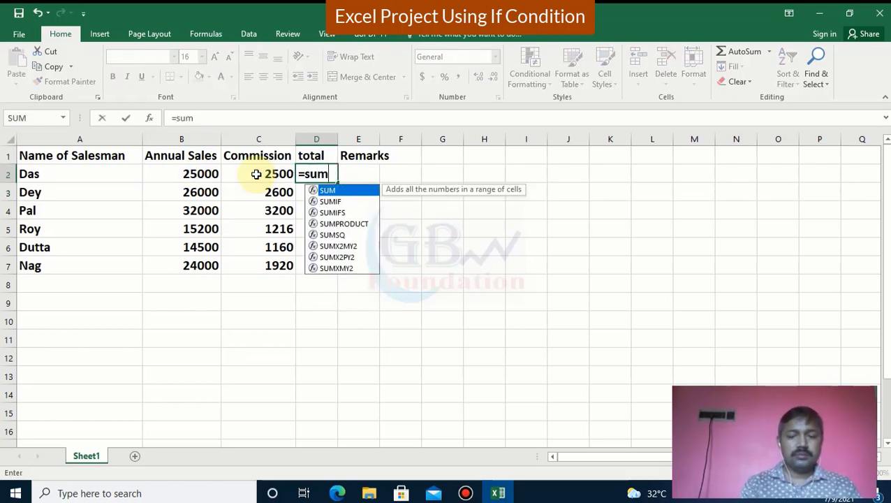
{"action": "type", "text": "("}
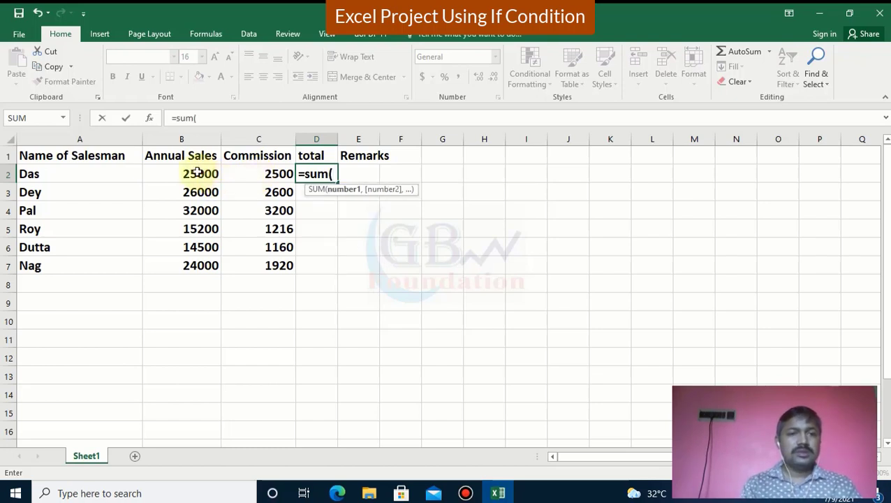
{"action": "left_click_drag", "start_coordinate": [197, 173], "coordinate": [248, 173]}
{"action": "type", "text": ")"}
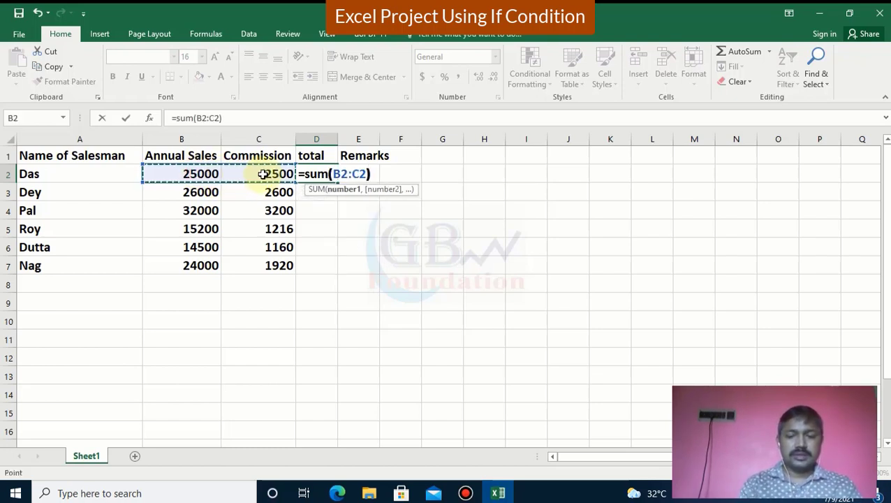
{"action": "key", "text": "Return"}
{"action": "left_click", "coordinate": [327, 174]}
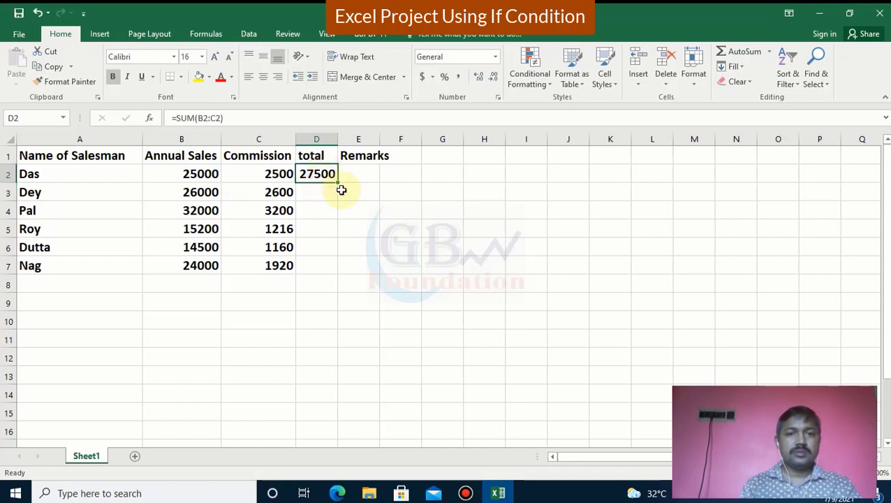
{"action": "left_click_drag", "start_coordinate": [338, 184], "coordinate": [325, 277]}
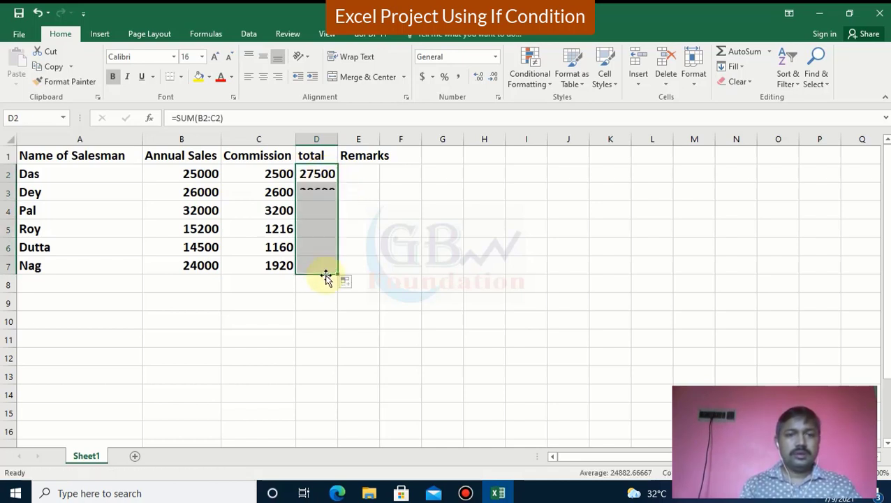
{"action": "left_click", "coordinate": [361, 169]}
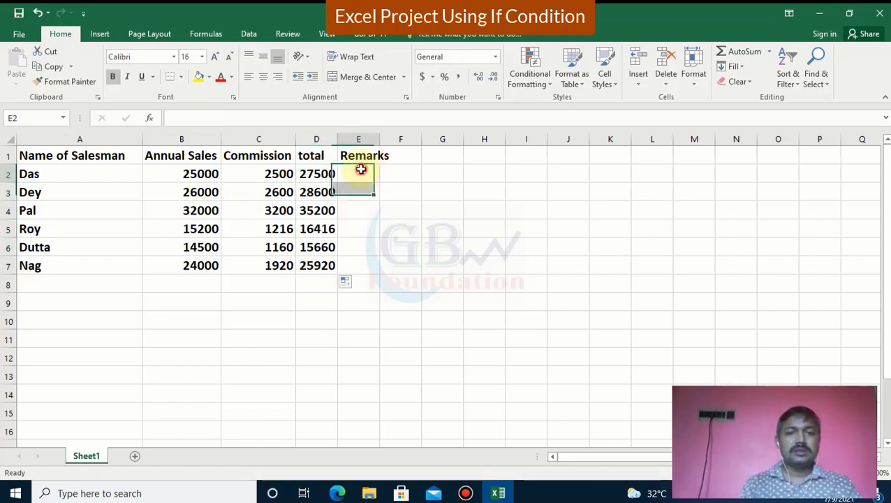
{"action": "double_click", "coordinate": [378, 139]}
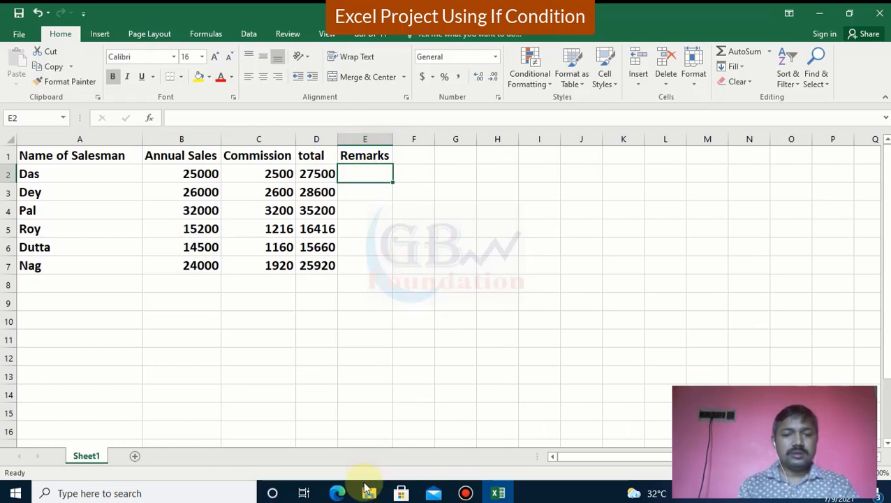
Check the remark rules in Project.pdf, then return to the Excel workbook.
{"action": "left_click", "coordinate": [339, 493]}
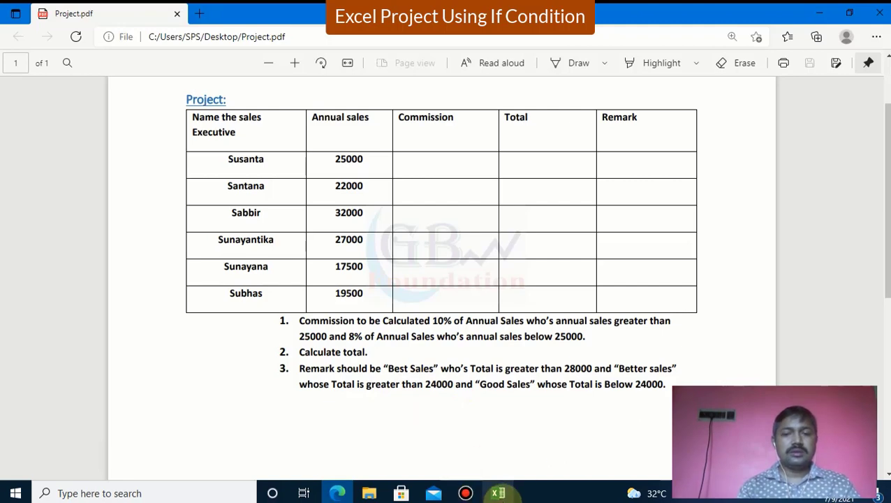
{"action": "left_click", "coordinate": [498, 493]}
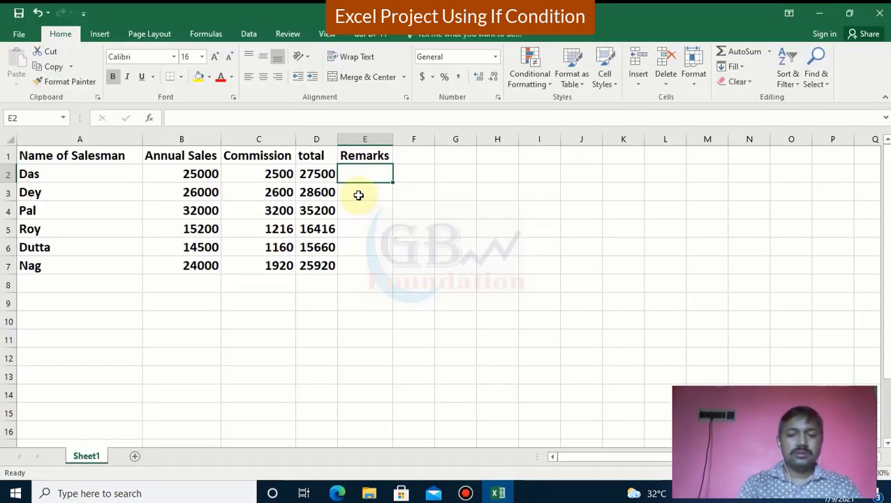
Type =IF(D2>=28000,"Best Sales",IF(D2>=24000,"Better Sales","Good Sales")) into E2.
{"action": "type", "text": "="}
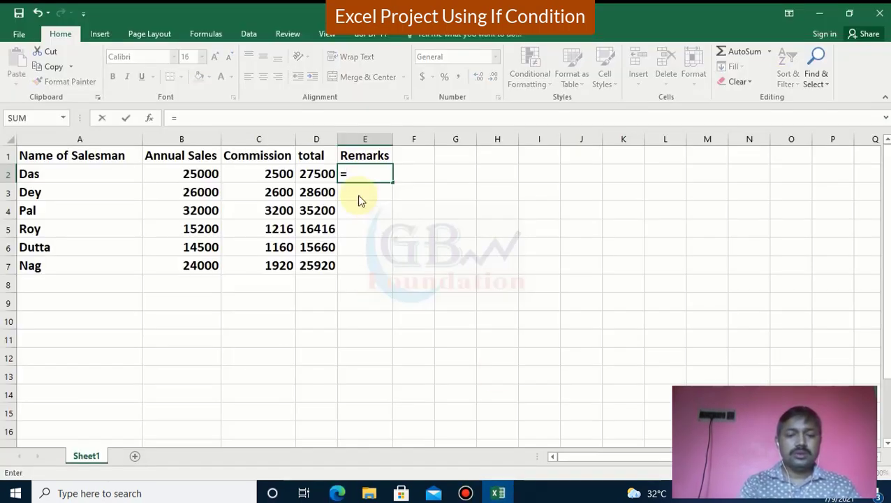
{"action": "type", "text": "if("}
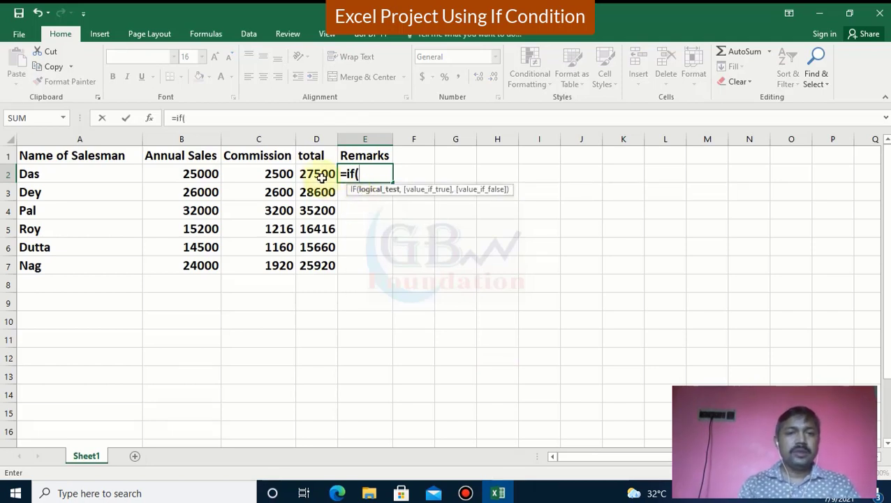
{"action": "left_click", "coordinate": [317, 175]}
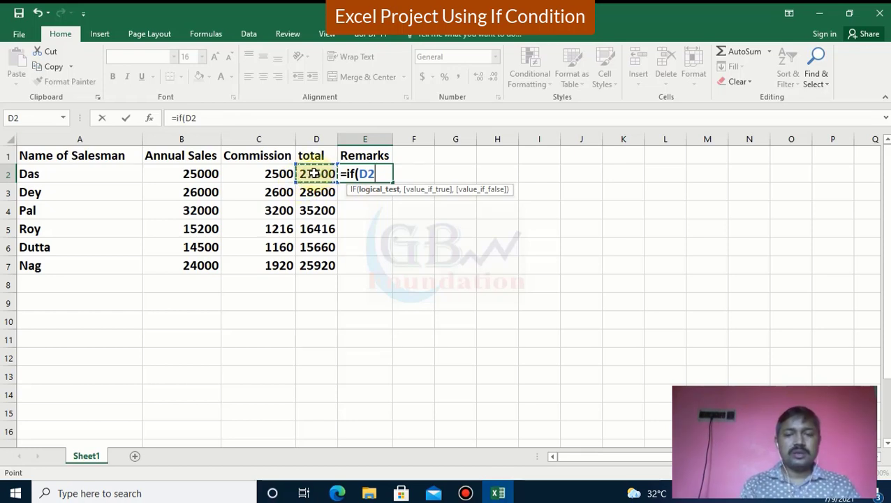
{"action": "type", "text": ">"}
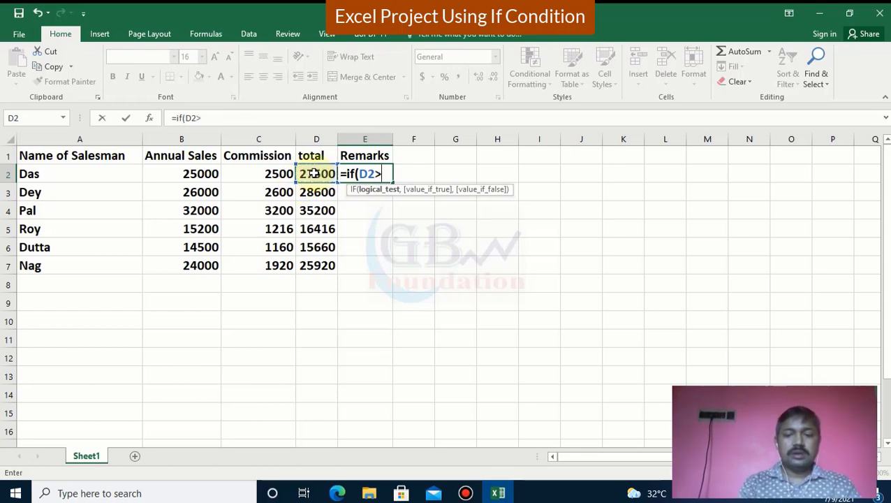
{"action": "type", "text": "=2800"}
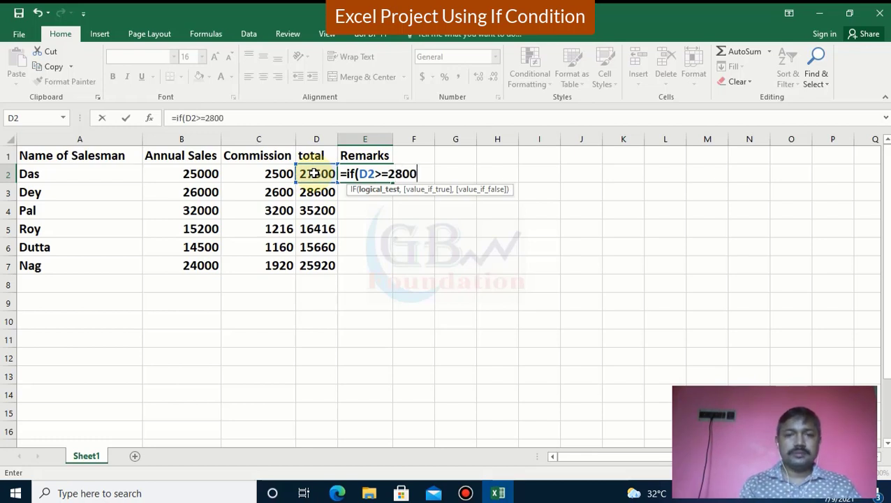
{"action": "type", "text": "0,\""}
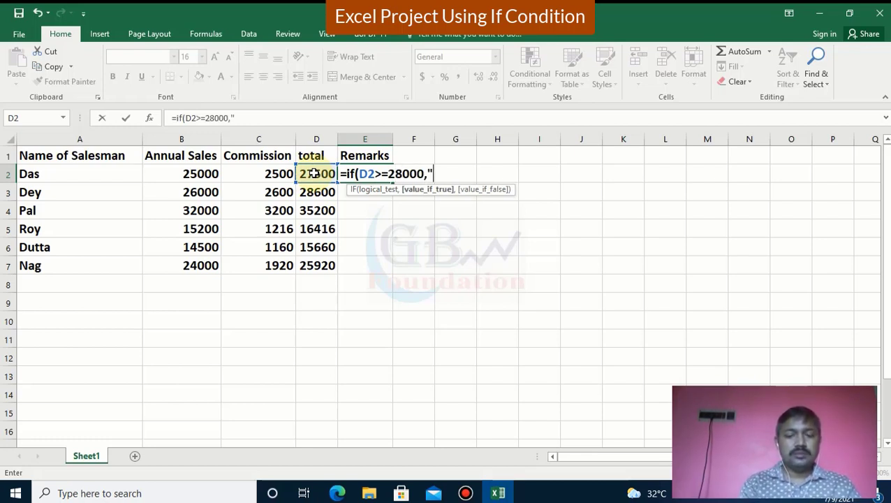
{"action": "type", "text": "Best "}
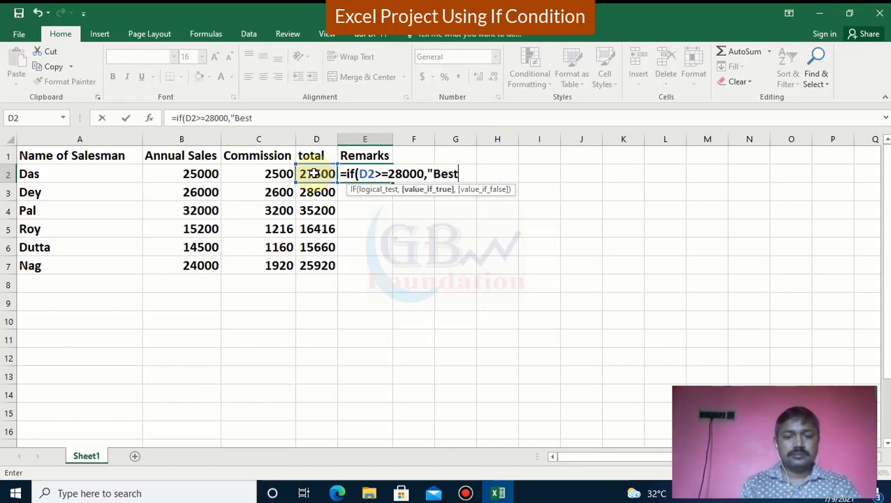
{"action": "type", "text": "S"}
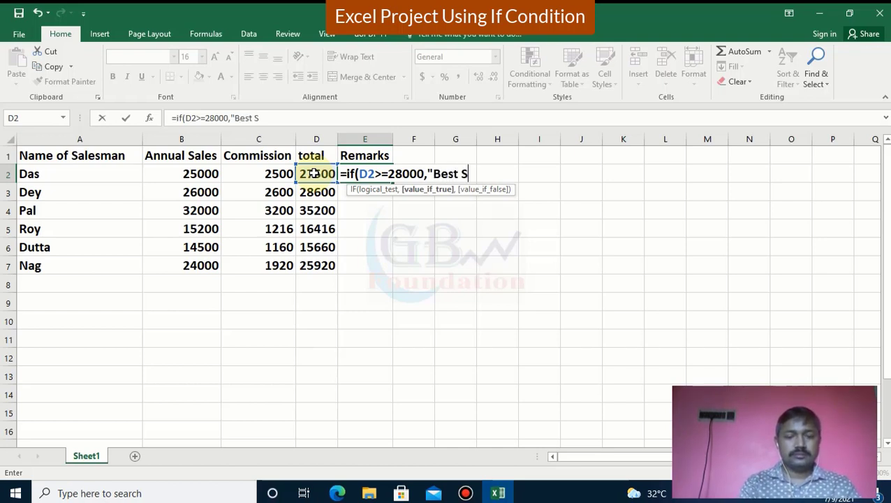
{"action": "type", "text": "ales\""}
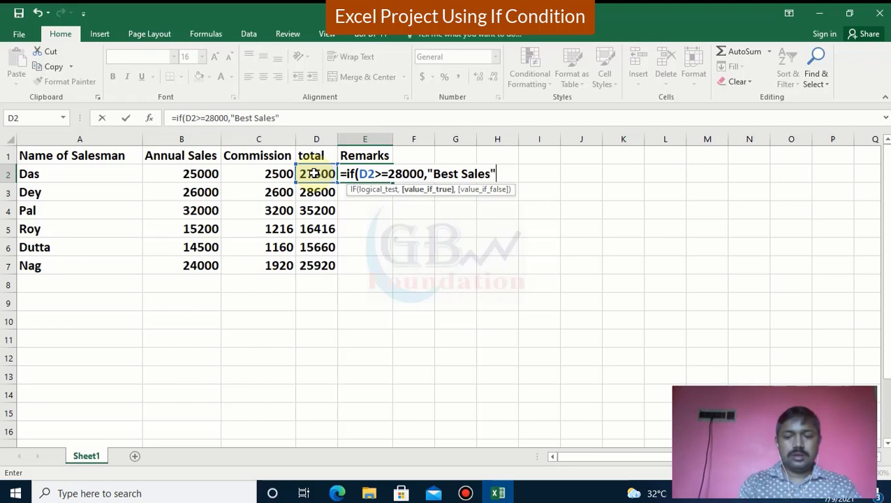
{"action": "type", "text": ",if"}
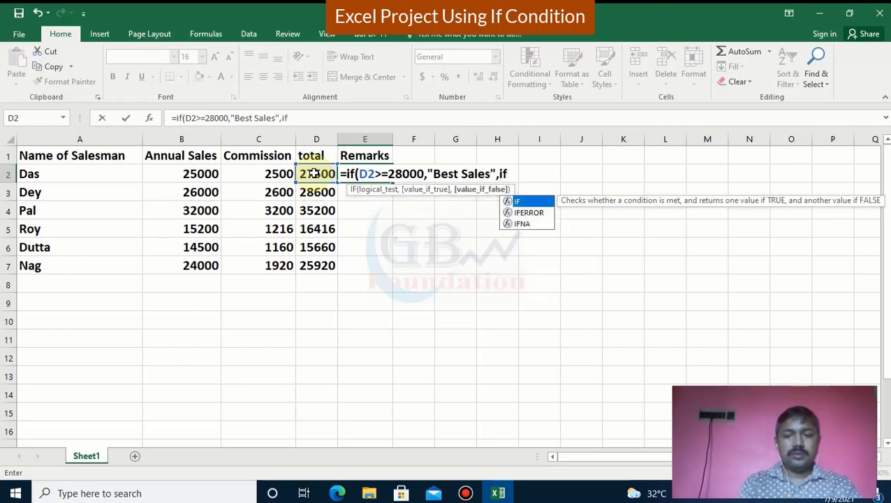
{"action": "type", "text": "("}
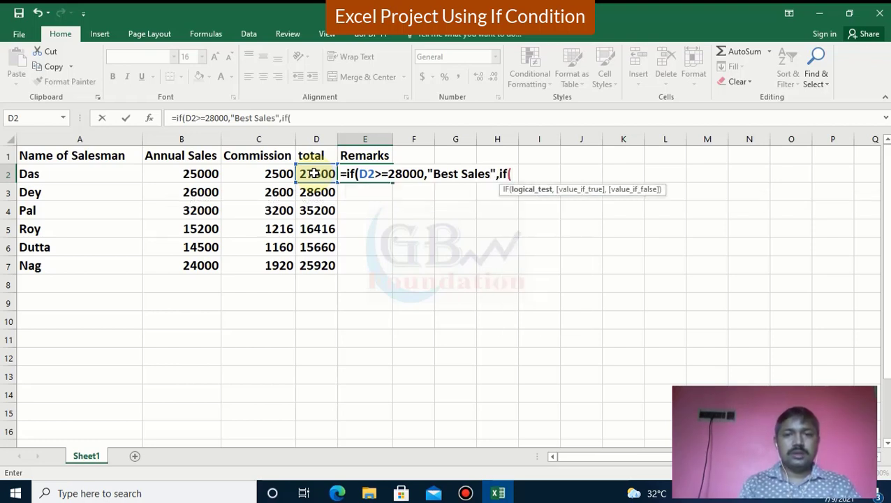
{"action": "left_click", "coordinate": [314, 174]}
{"action": "type", "text": ">="}
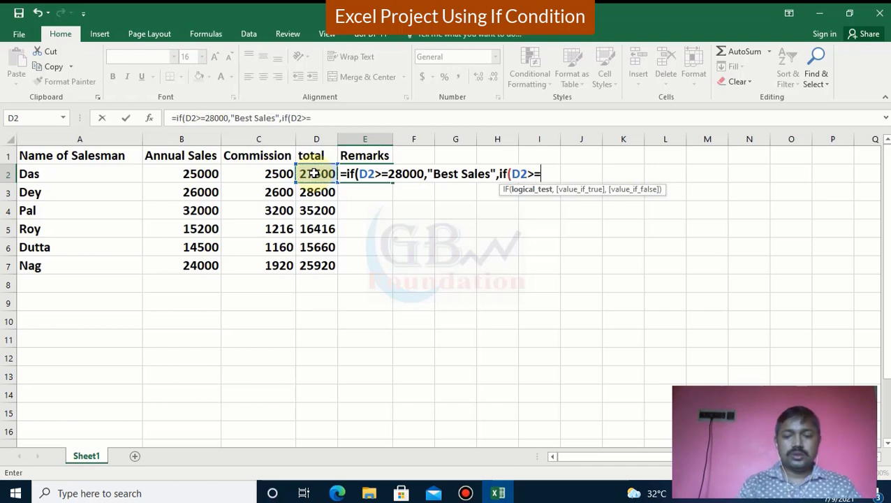
{"action": "type", "text": "24000"}
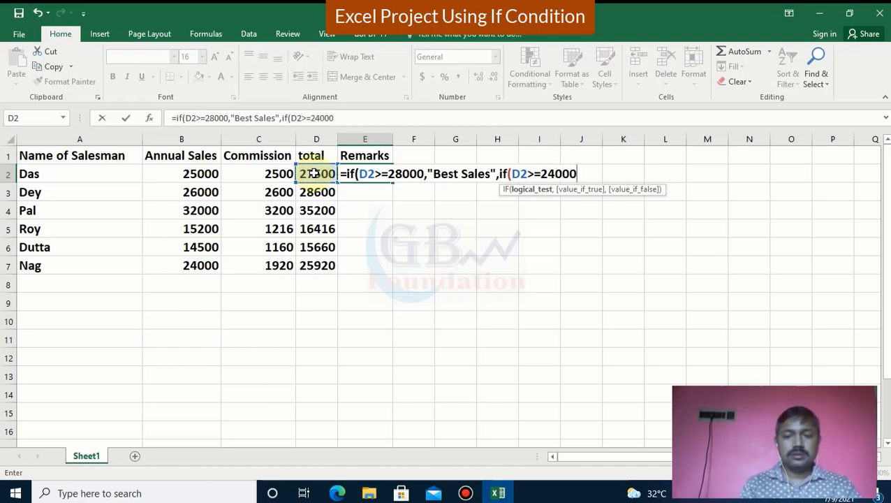
{"action": "type", "text": ",\""}
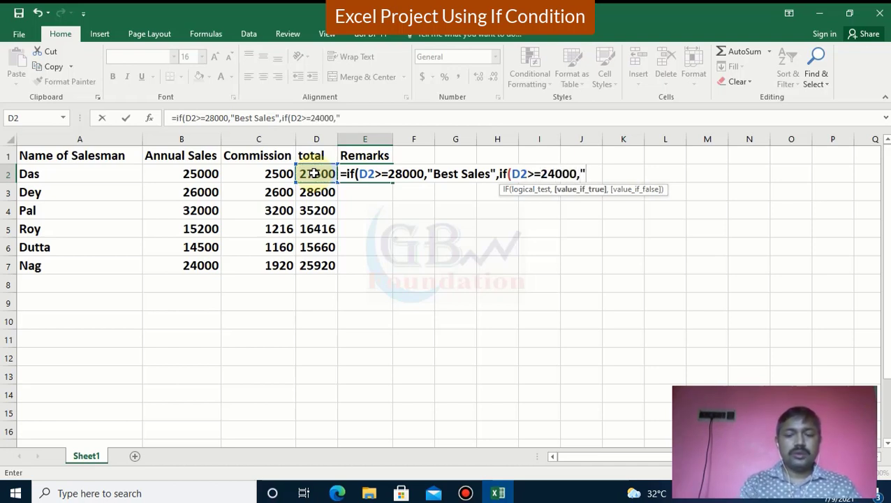
{"action": "type", "text": "Better "}
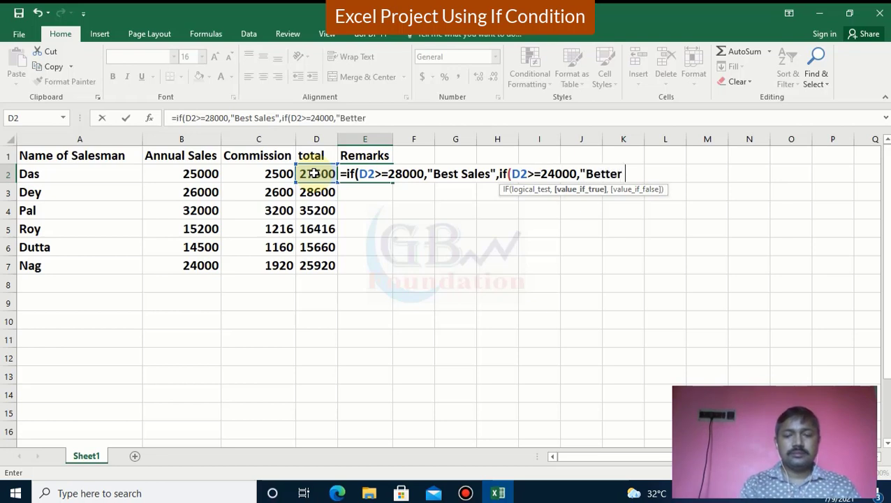
{"action": "type", "text": "Sales"}
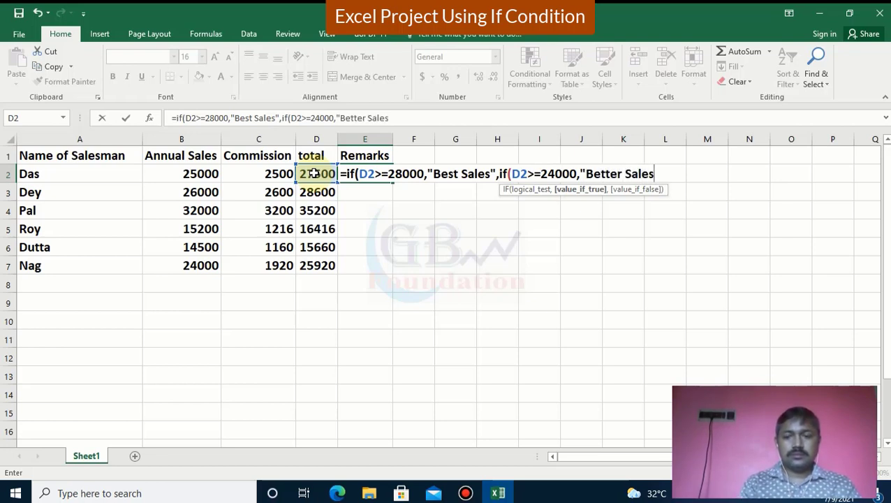
{"action": "type", "text": "\""}
{"action": "type", "text": ",\""}
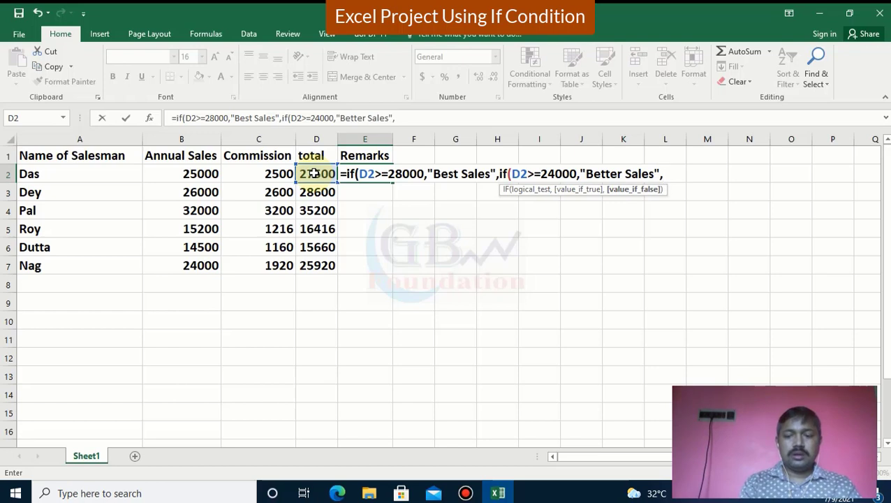
{"action": "type", "text": "Go"}
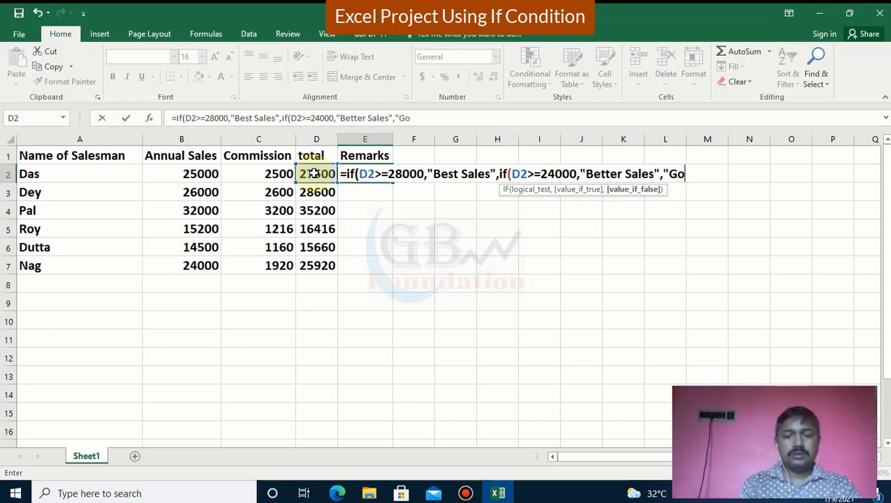
{"action": "type", "text": "od Sal"}
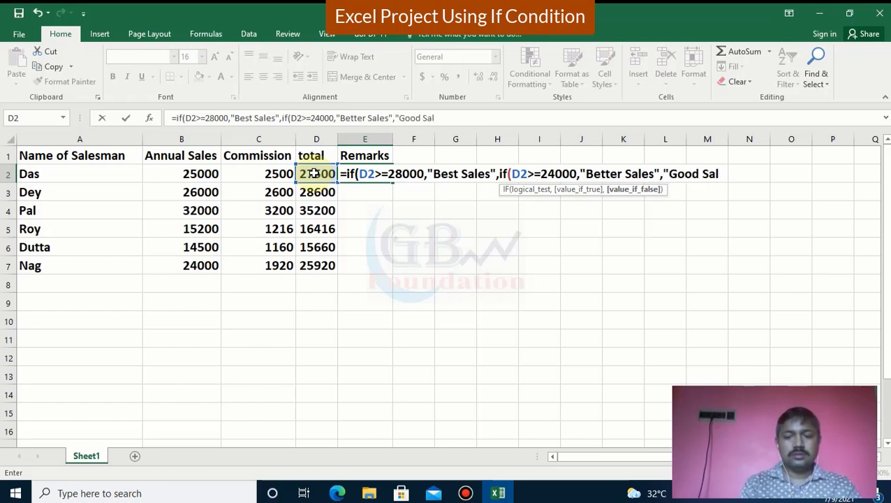
{"action": "type", "text": "es\""}
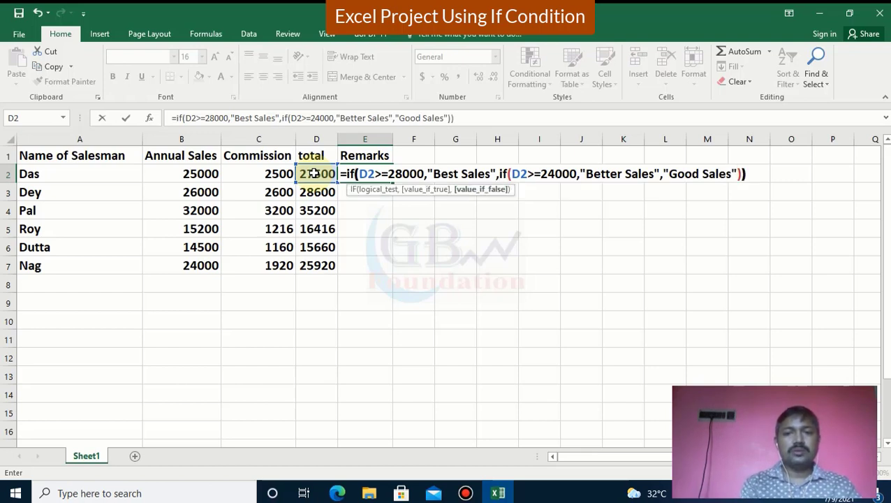
{"action": "type", "text": ")"}
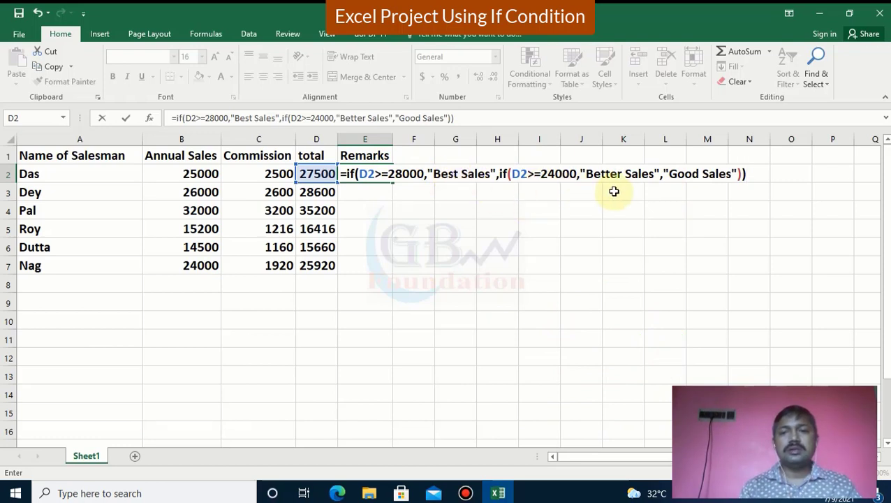
Commit the nested IF remark in E2 and fill it down to E7 for all six salesmen.
{"action": "key", "text": "Return"}
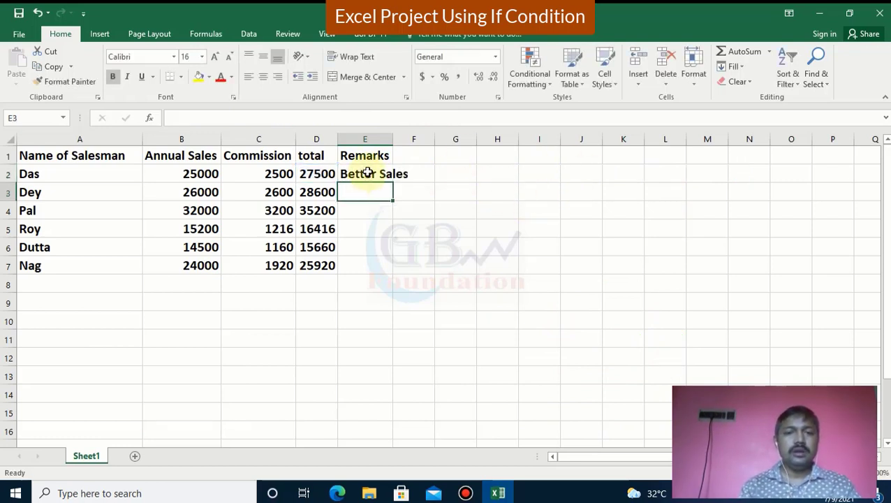
{"action": "left_click", "coordinate": [368, 173]}
{"action": "left_click_drag", "start_coordinate": [393, 184], "coordinate": [389, 272]}
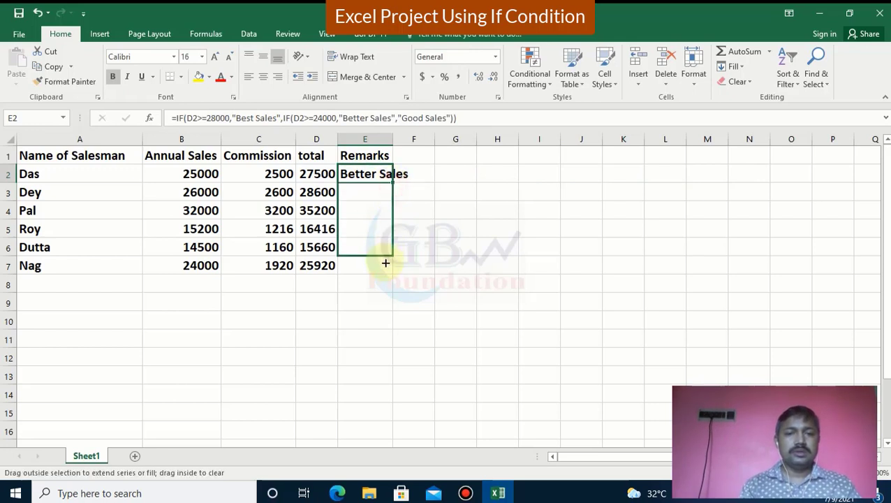
Widen column E so the Best, Better and Good Sales remarks fit fully.
{"action": "left_click_drag", "start_coordinate": [392, 144], "coordinate": [416, 143]}
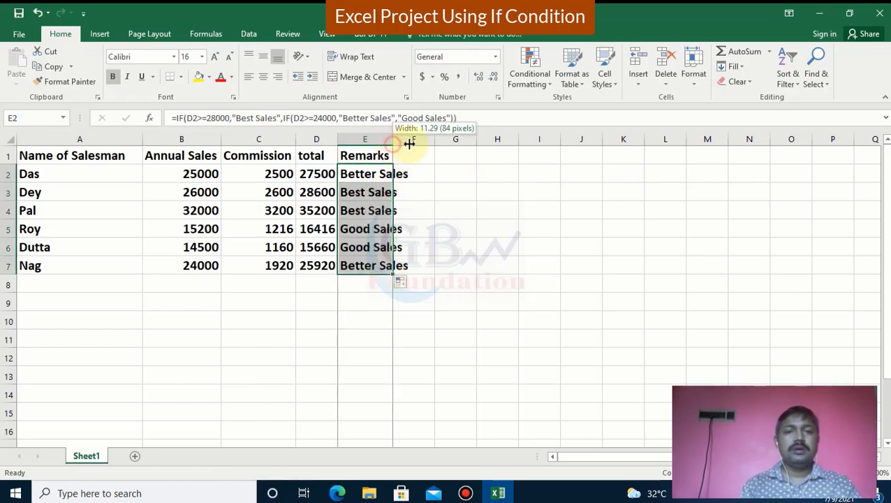
{"action": "left_click", "coordinate": [492, 219]}
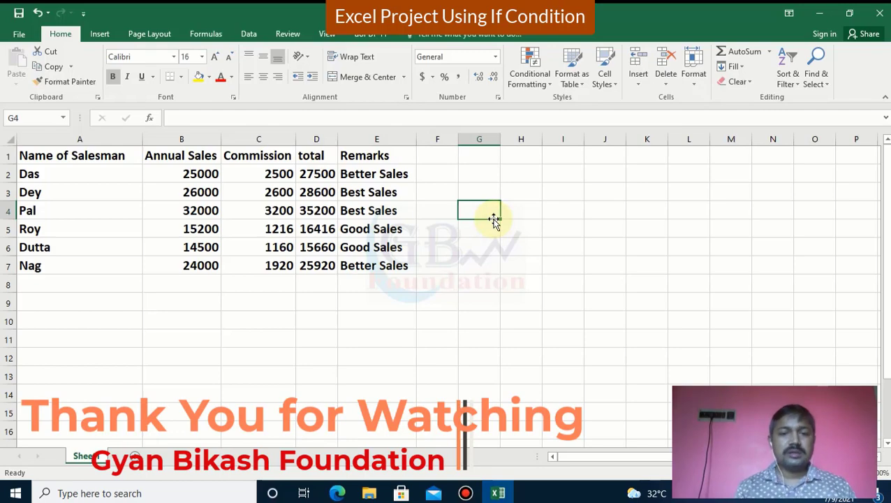
{"action": "left_click", "coordinate": [465, 493]}
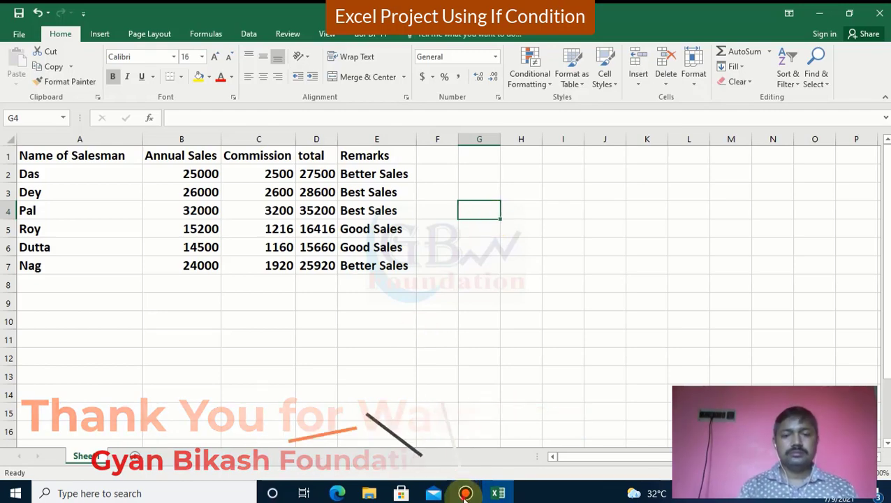